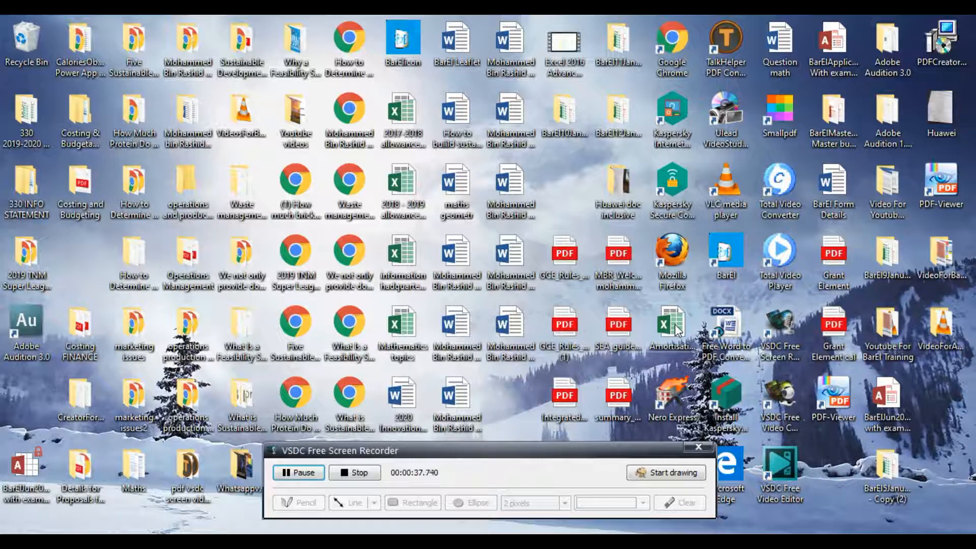
- Bring up the Word document with the loan problem, and switch to the AmortisationScheduleInExcel workbook in Excel
key(alt+Tab)
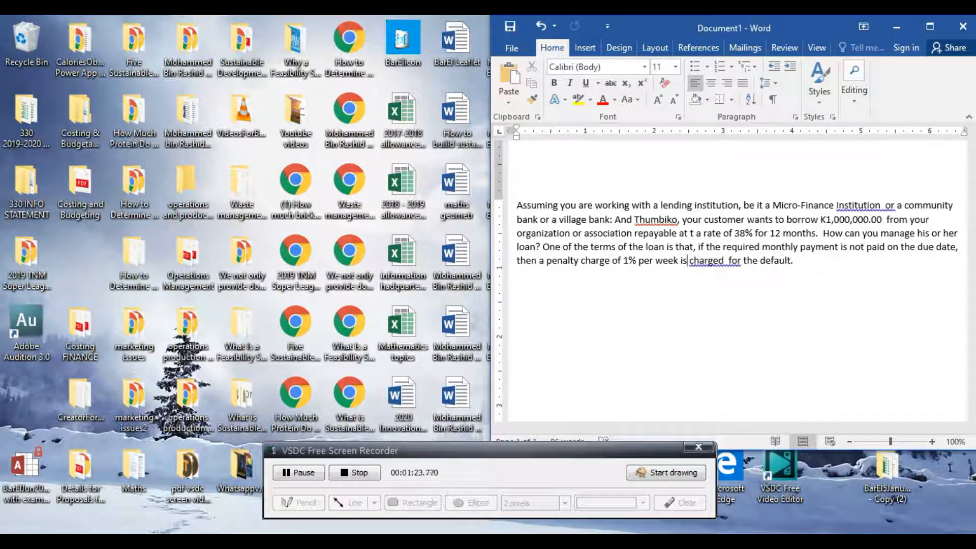
click(615, 543)
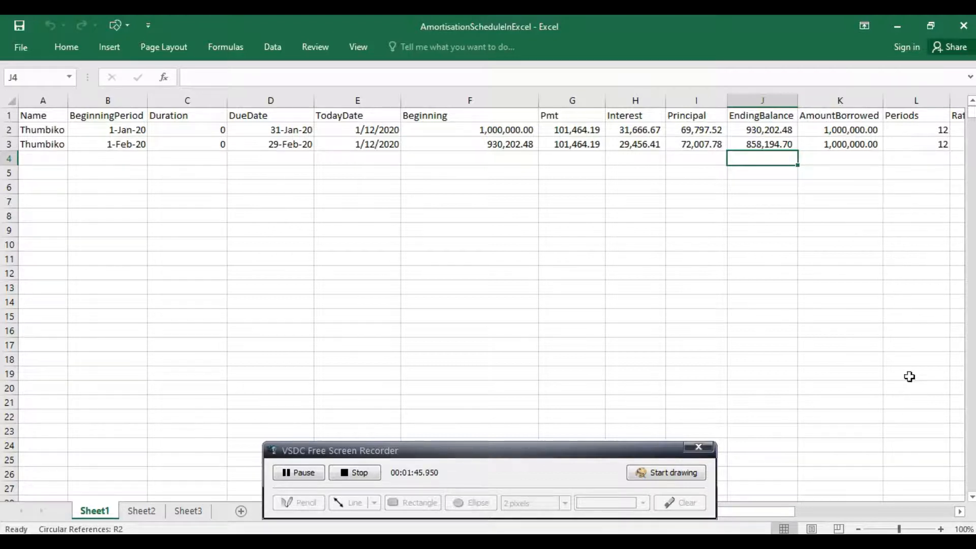
- Examine the loan schedule columns on Sheet1 from DueDate through Status
click(958, 512)
click(958, 512)
click(958, 512)
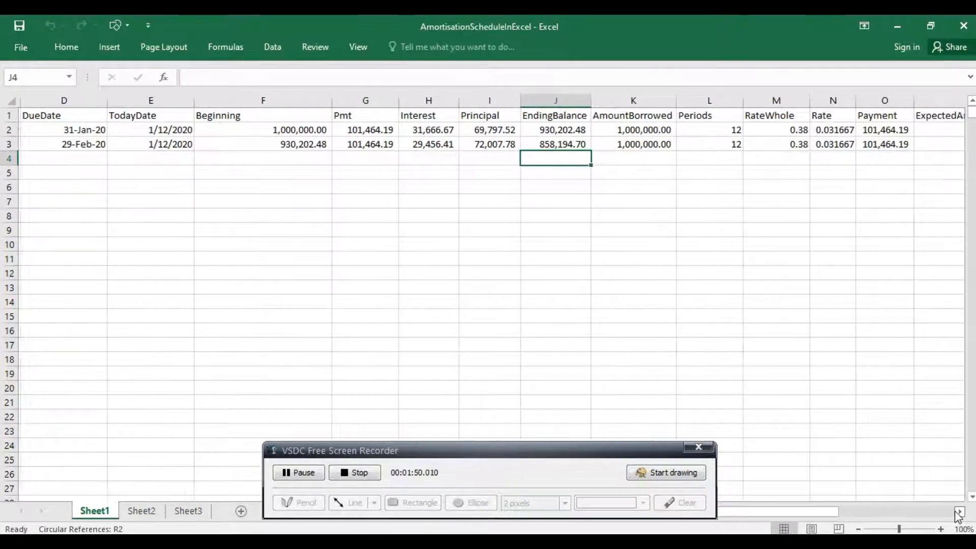
click(959, 512)
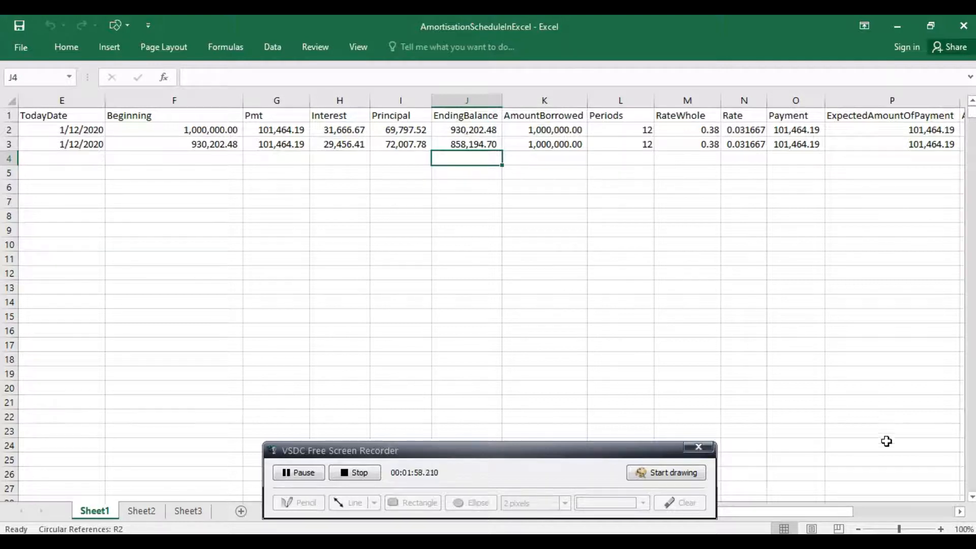
click(960, 512)
click(960, 512)
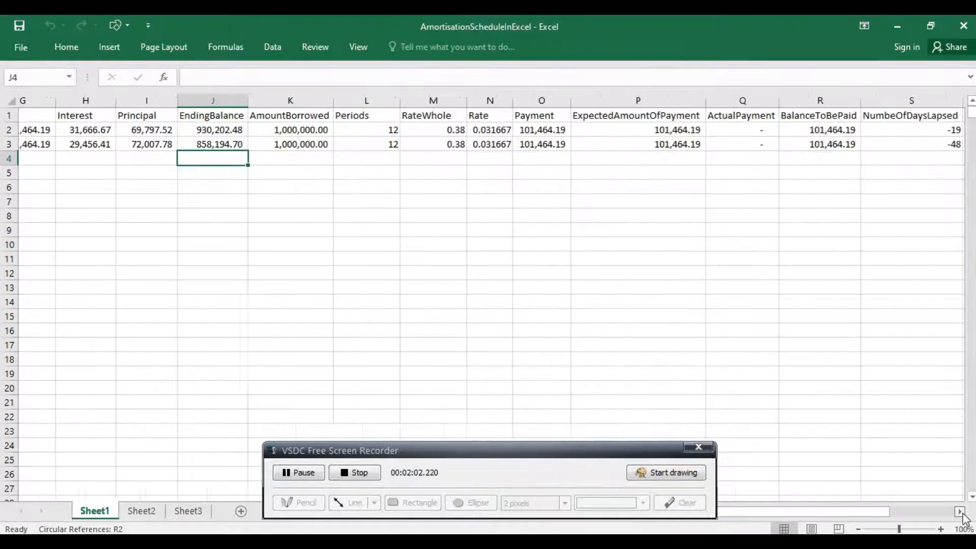
click(960, 512)
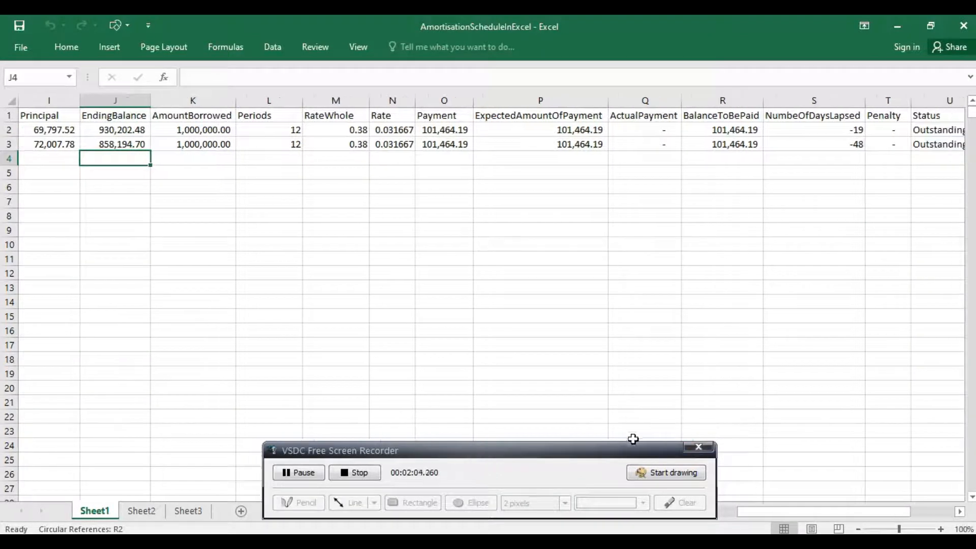
drag(645, 454, 670, 390)
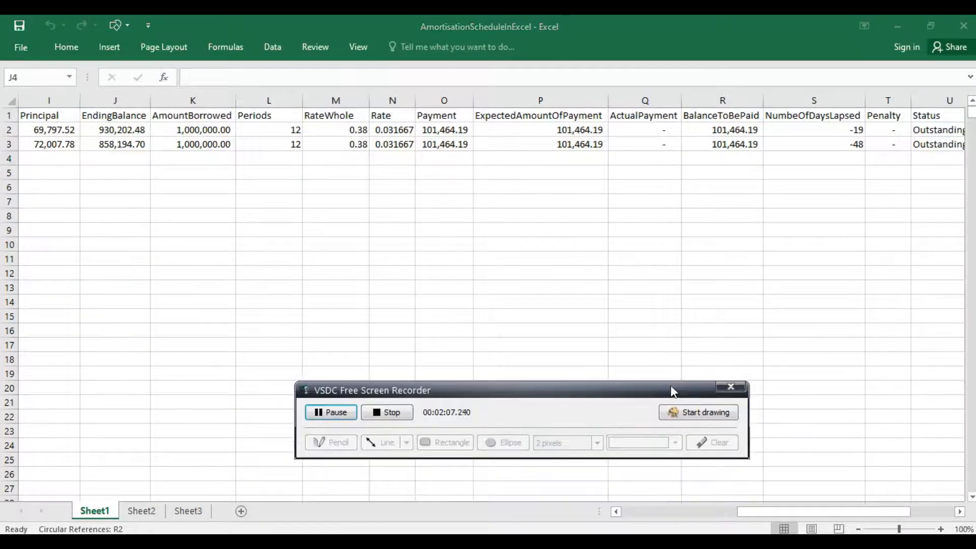
click(615, 512)
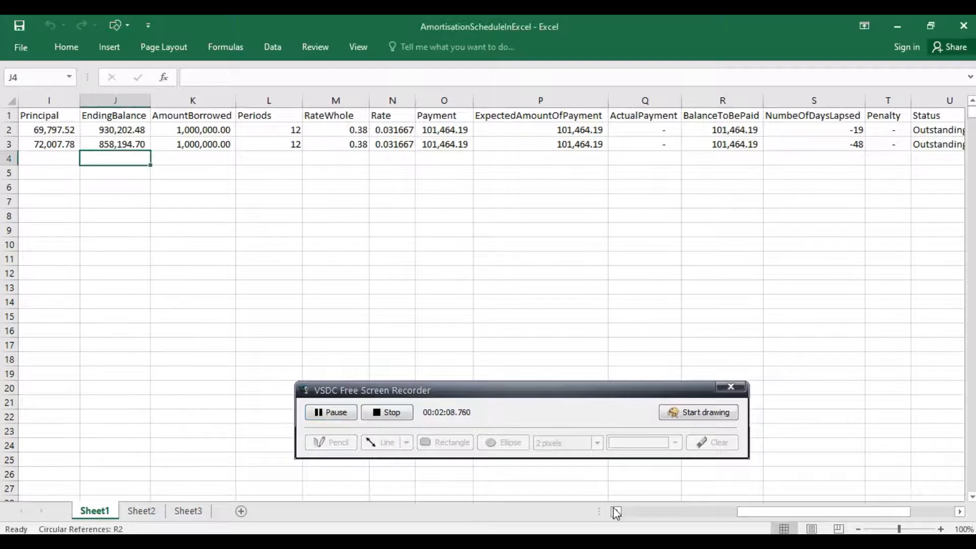
- Set the AmountBorrowed in cell K2 to 2,000,000
double_click(186, 130)
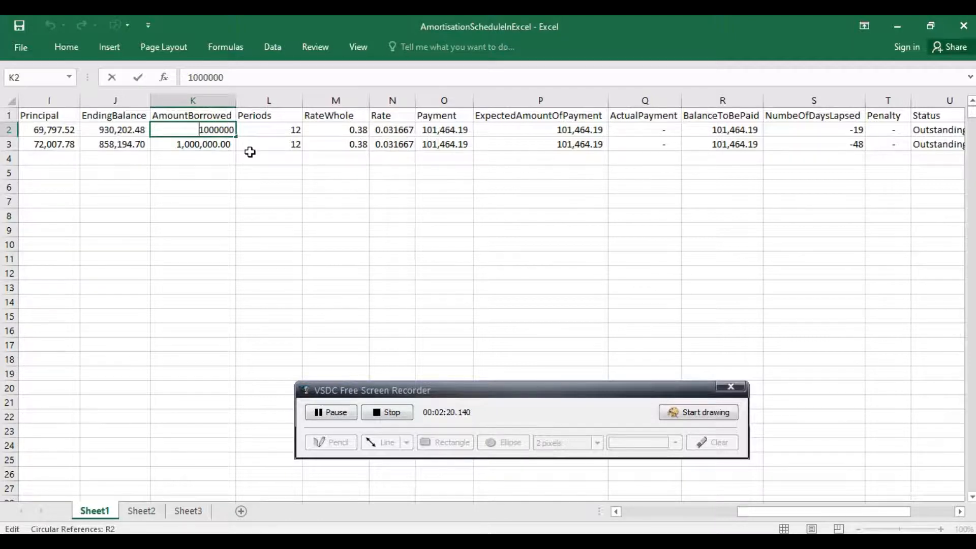
click(205, 129)
key(BackSpace)
text(2)
key(ctrl+Return)
click(202, 141)
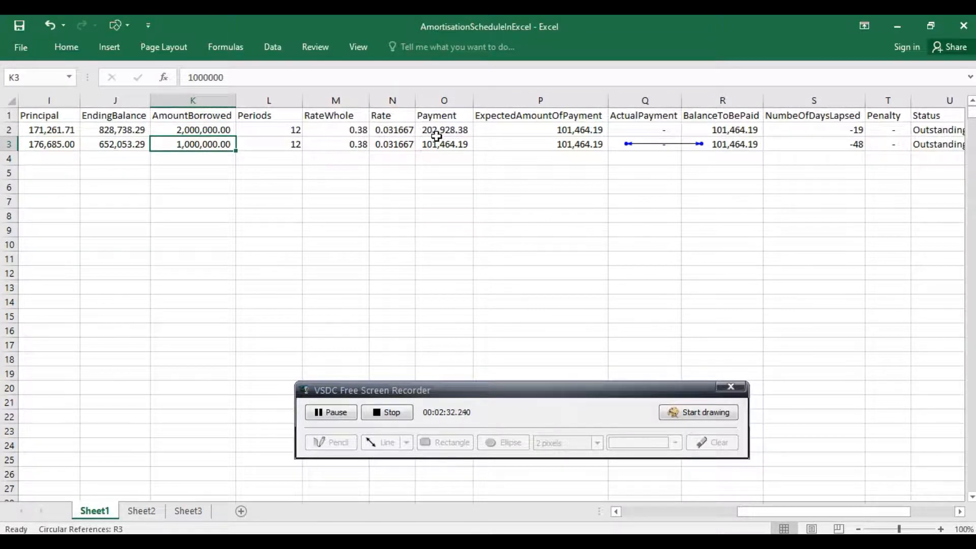
- Set the AmountBorrowed in cell K2 to 100,000
double_click(184, 130)
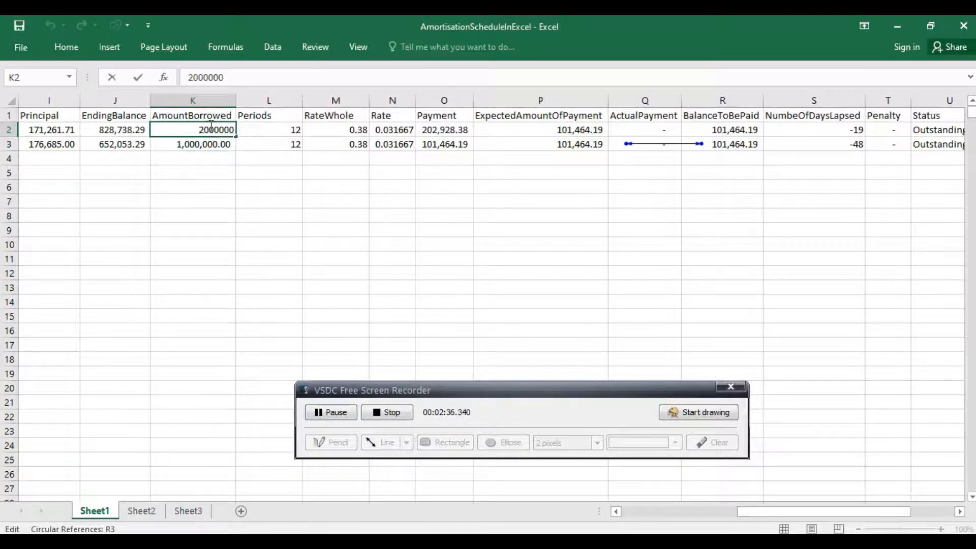
key(BackSpace)
key(BackSpace)
text(1)
click(240, 130)
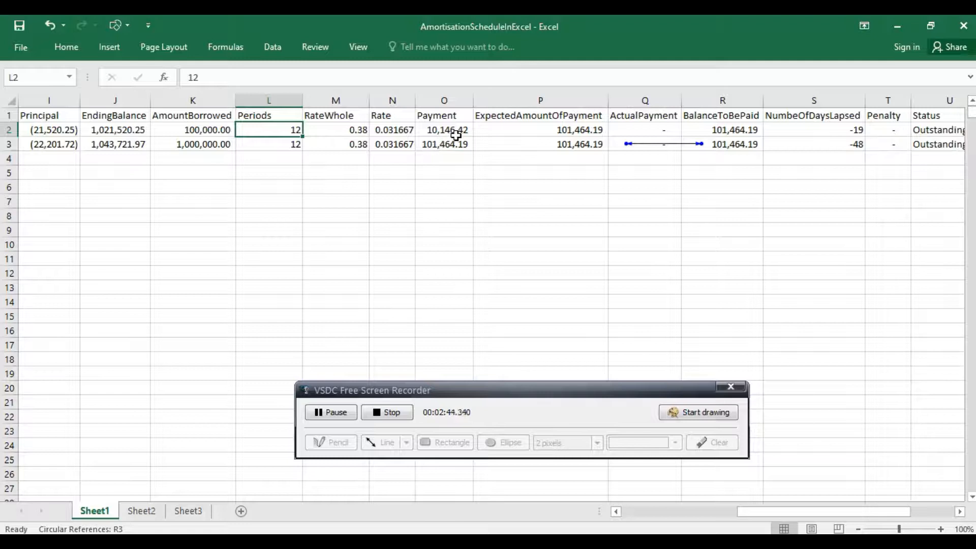
- Set the AmountBorrowed in cell K2 back to 1,000,000
click(184, 131)
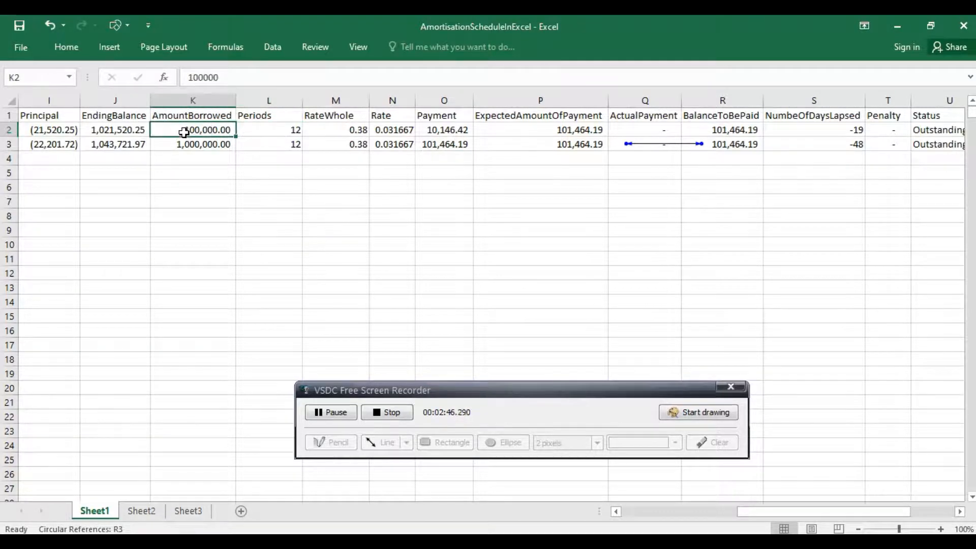
double_click(184, 131)
key(Delete)
text(1)
text(0)
click(188, 144)
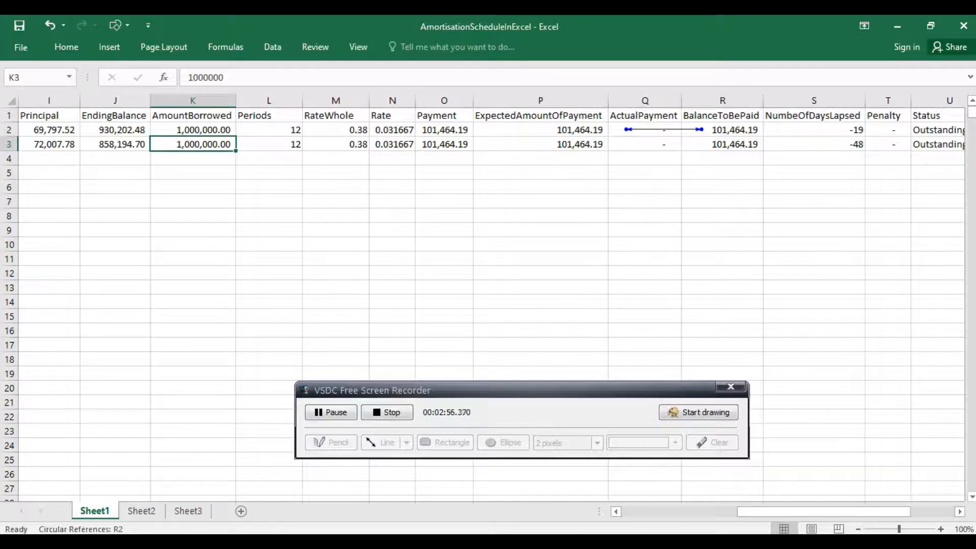
- Fill the second loan record, A3 through W3 (Name to Penalty Balance), down to row 13
click(615, 511)
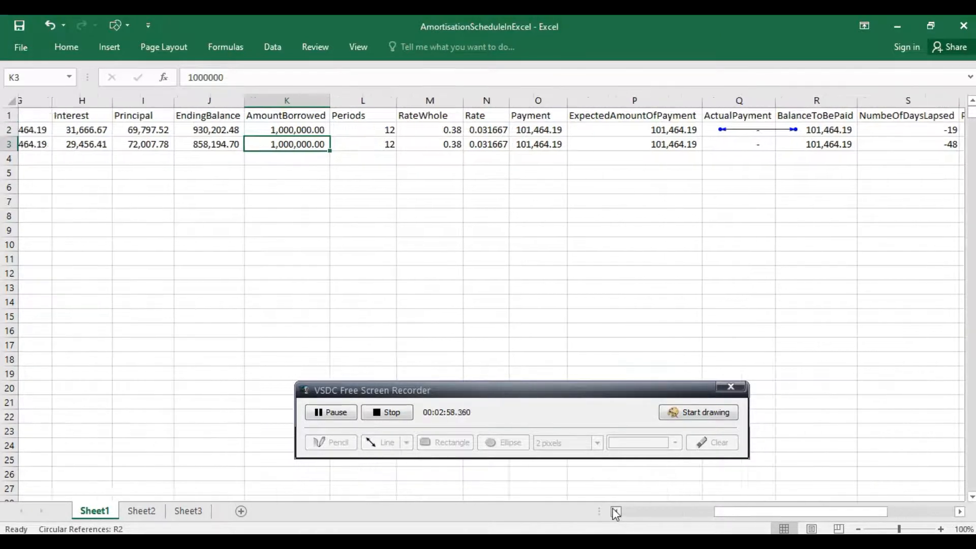
click(616, 511)
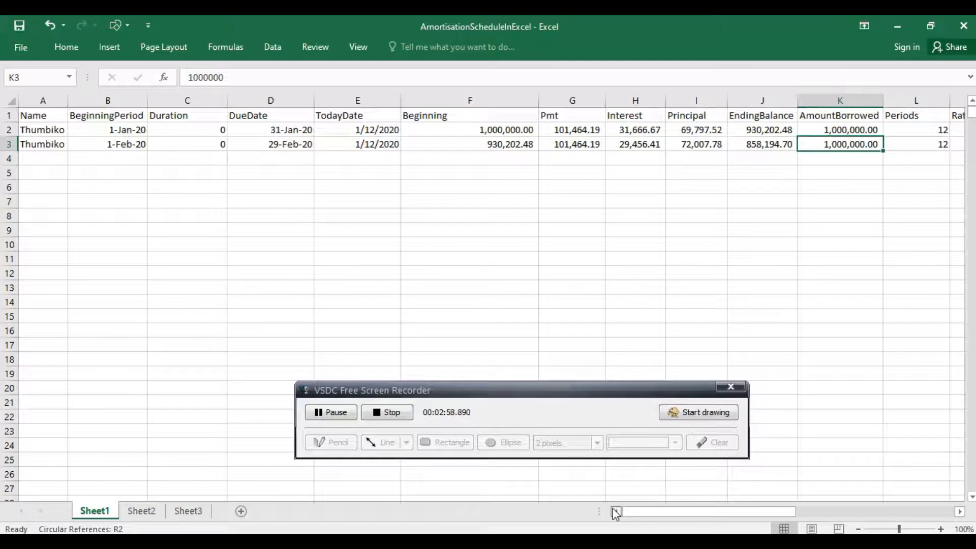
click(59, 147)
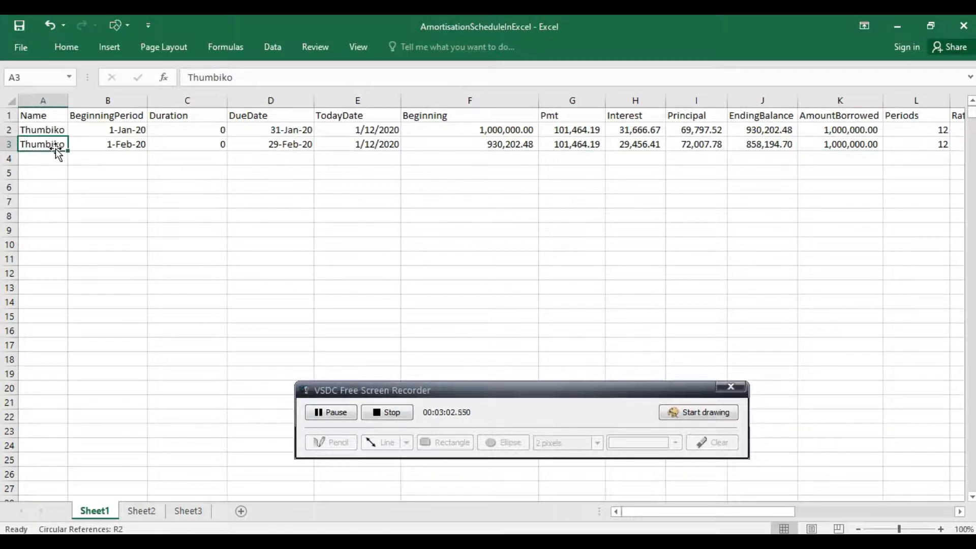
key(shift+Right)
key(shift+Right)
key(shift+Right)
key(shift+Right)
key(shift+Right)
key(shift+Right)
key(shift+Right)
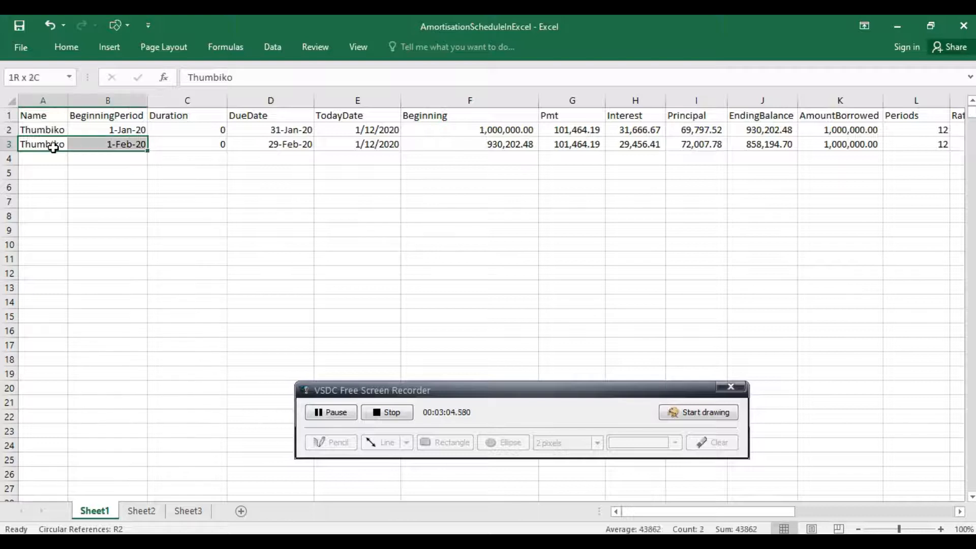
key(shift+Right)
key(shift+Right)
key(shift+Right)
key(shift+Right)
key(shift+Right)
key(shift+Right)
key(shift+Right)
key(shift+Right)
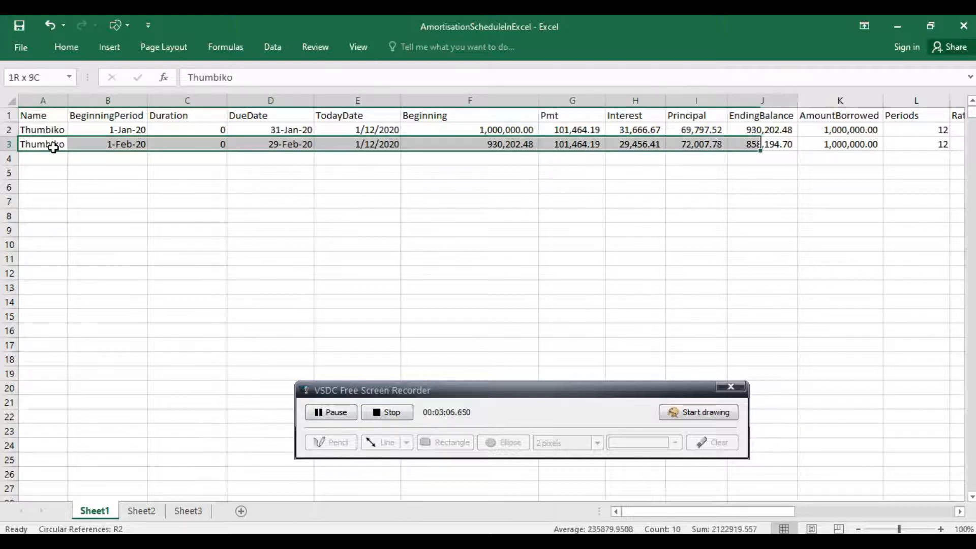
key(shift+Right)
key(shift+Right)
key(shift+Right)
key(shift+Right)
key(shift+Right)
key(shift+Right)
key(shift+Right)
key(shift+Right)
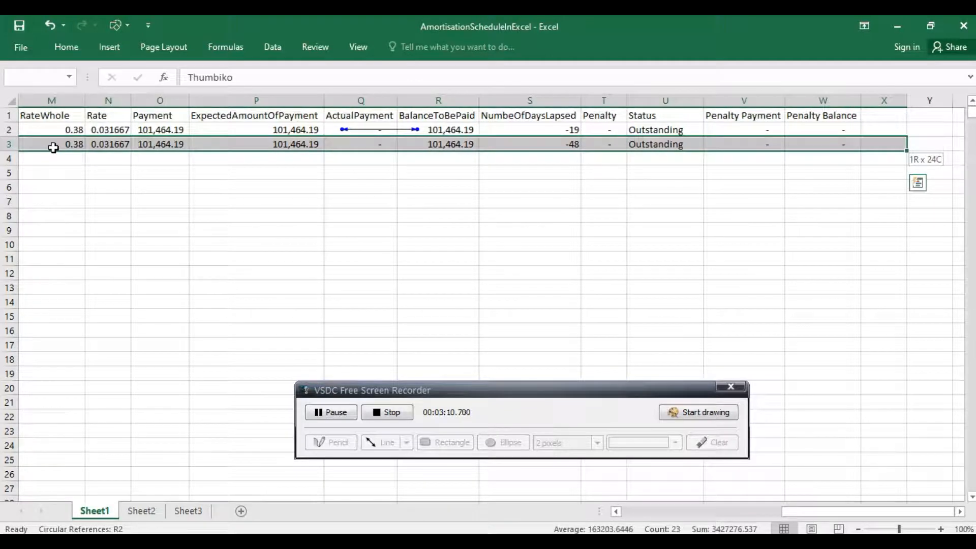
key(shift+Left)
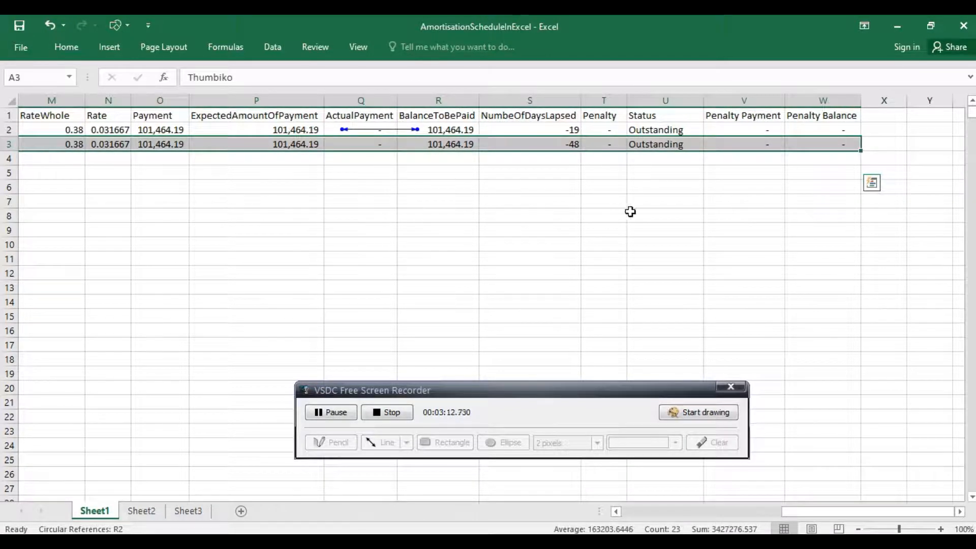
drag(860, 151, 816, 291)
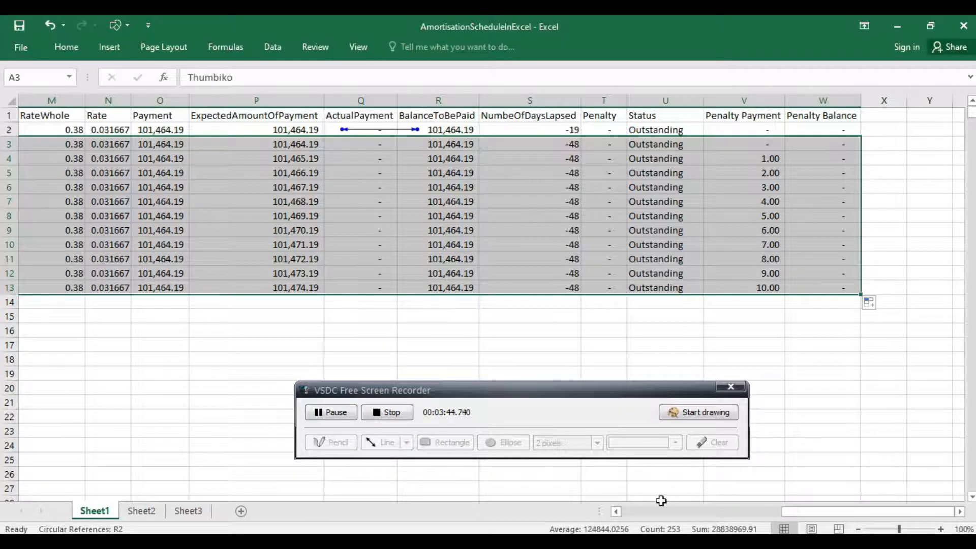
- Examine the filled rows 3 to 13 from the Beginning column across to Penalty Balance
click(616, 511)
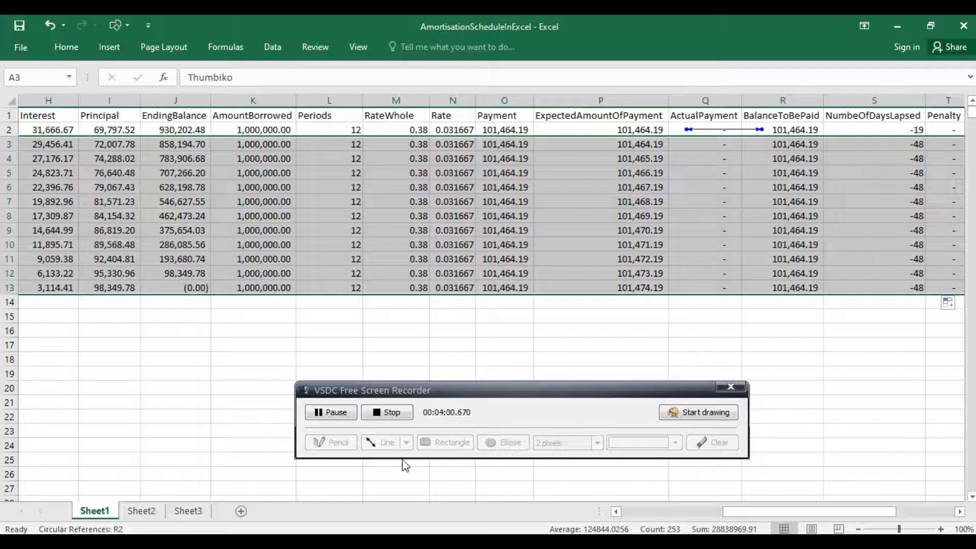
click(616, 512)
click(616, 512)
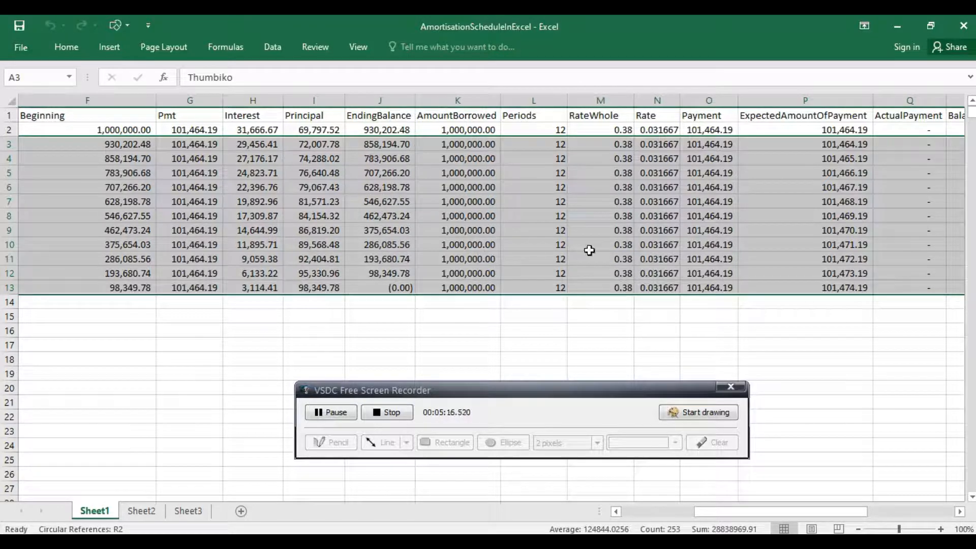
click(960, 512)
click(960, 512)
click(960, 512)
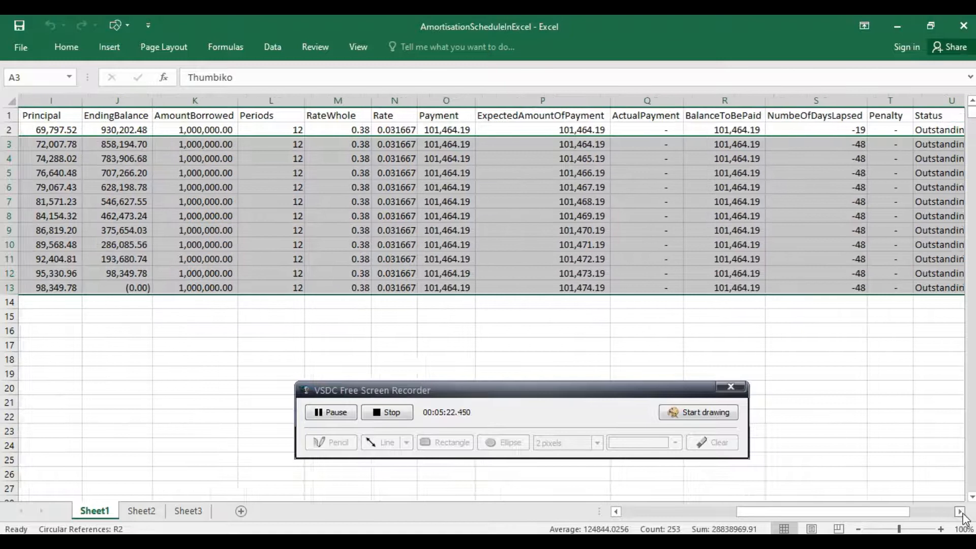
click(960, 512)
click(960, 512)
click(960, 512)
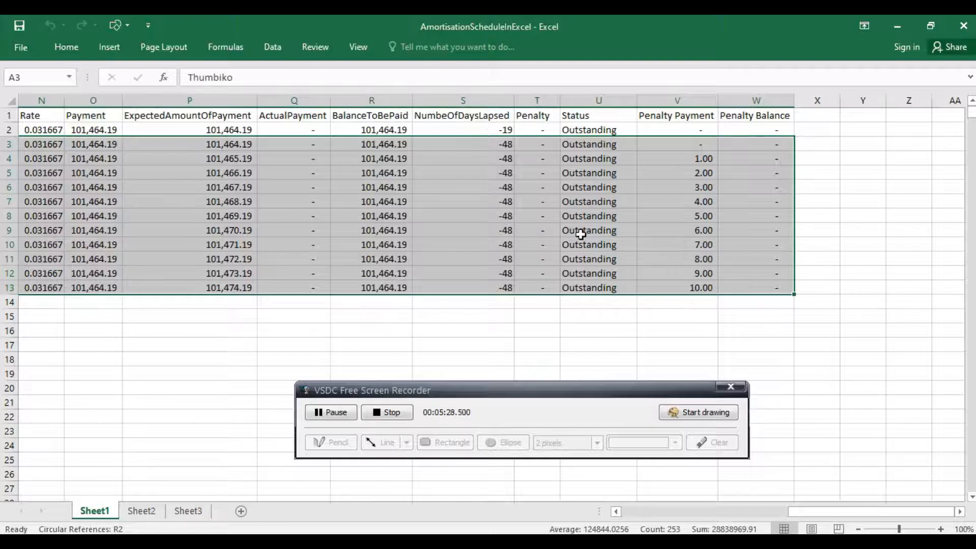
- Fill BeginningPeriod, Duration and DueDate from B2:D3 down to row 13 as a monthly series from 1-Jan-20 to 1-Dec-20
click(616, 511)
click(616, 512)
click(617, 511)
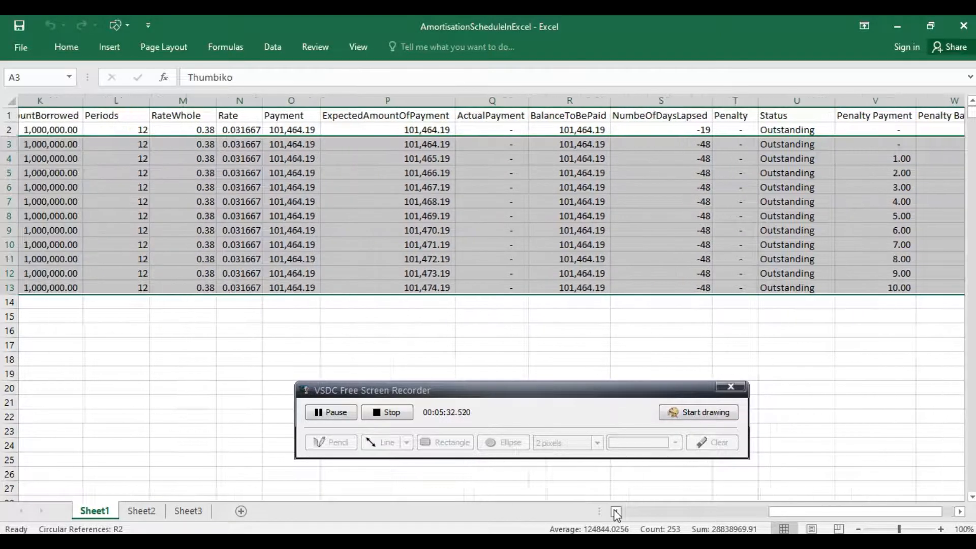
click(617, 511)
click(616, 511)
click(616, 511)
click(616, 512)
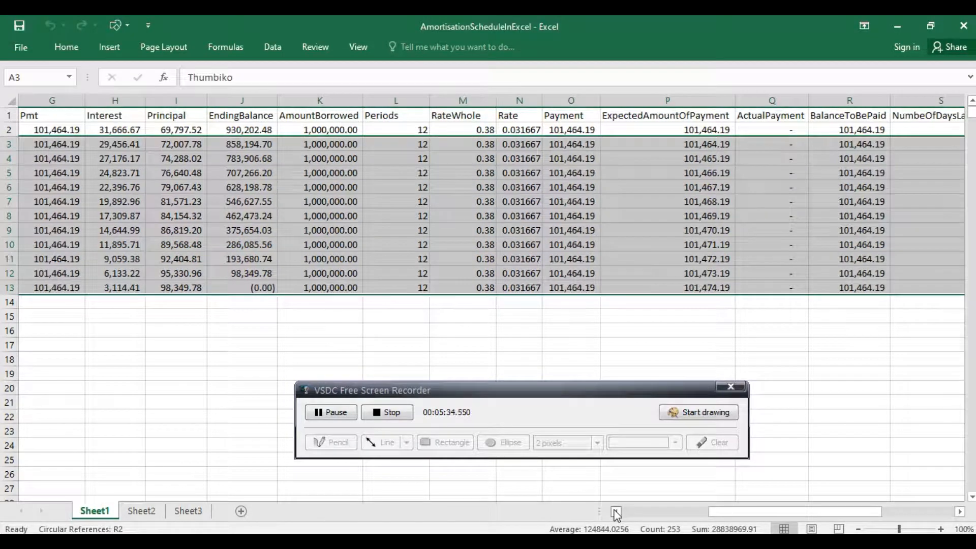
click(617, 511)
click(617, 511)
click(617, 511)
click(617, 512)
click(617, 512)
click(616, 511)
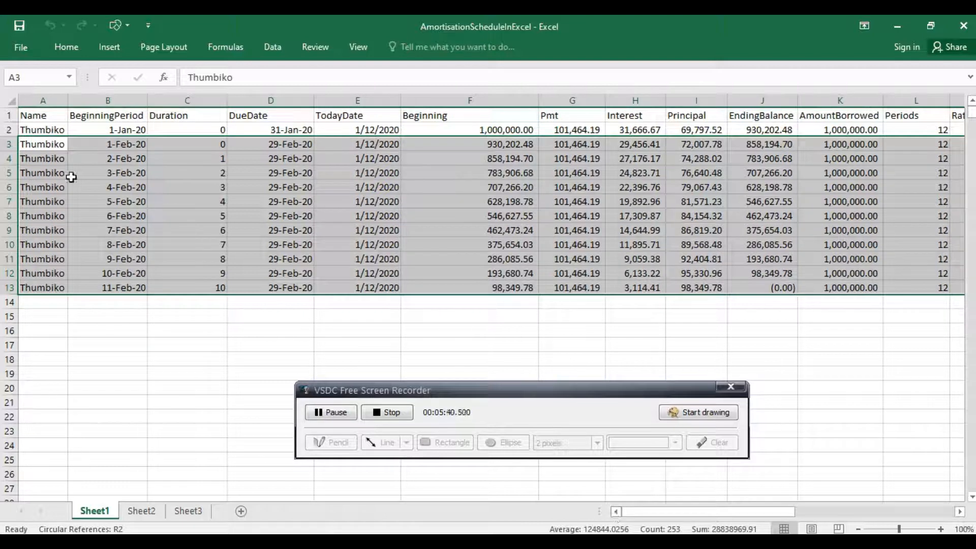
click(122, 147)
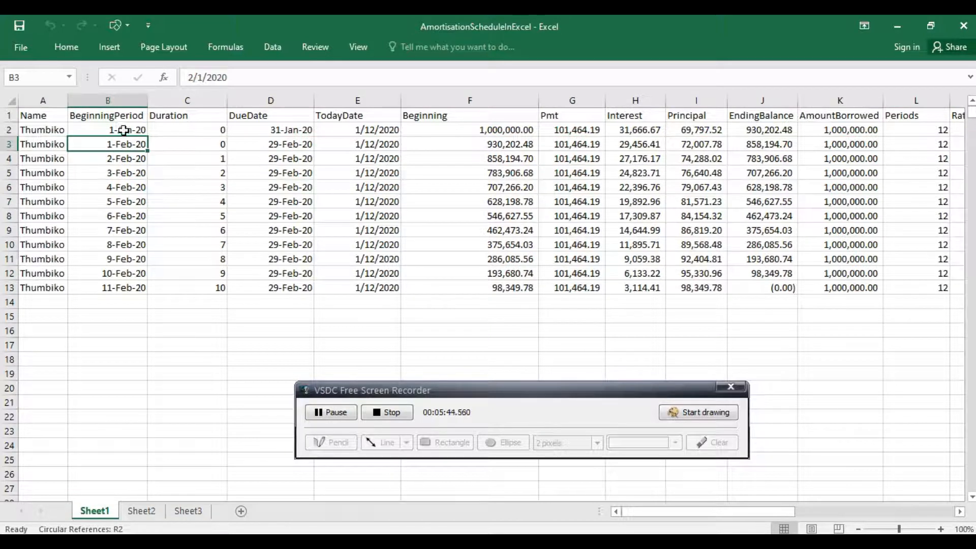
drag(124, 130, 308, 289)
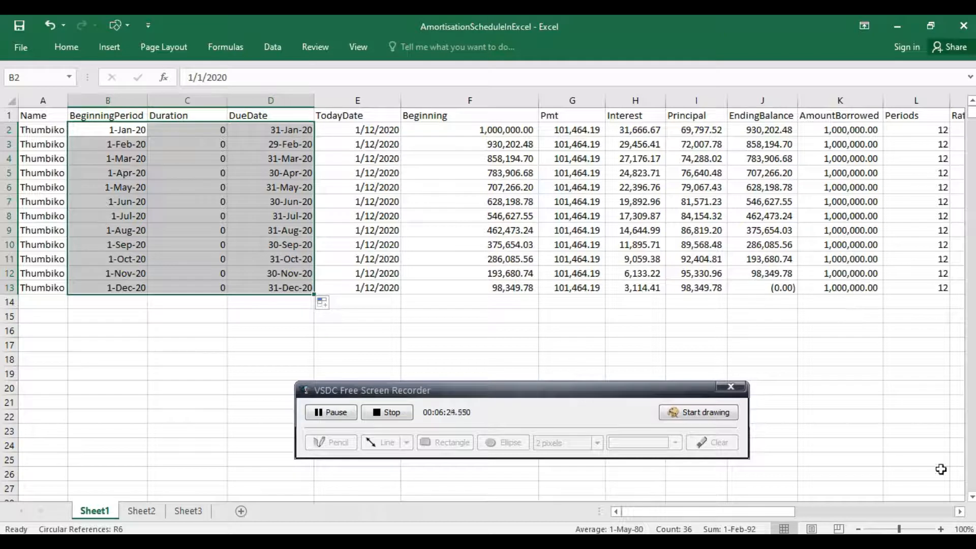
- Examine the completed twelve-month schedule across all columns, including ExpectedAmountOfPayment, NumbeOfDaysLapsed, Penalty and Status
click(960, 511)
click(960, 512)
click(959, 511)
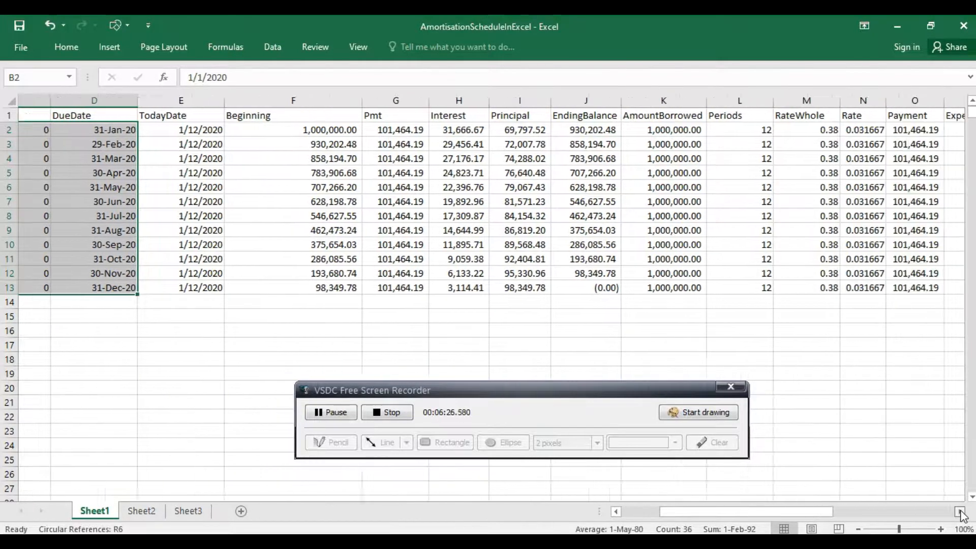
click(959, 511)
click(960, 512)
click(960, 512)
click(960, 511)
click(959, 512)
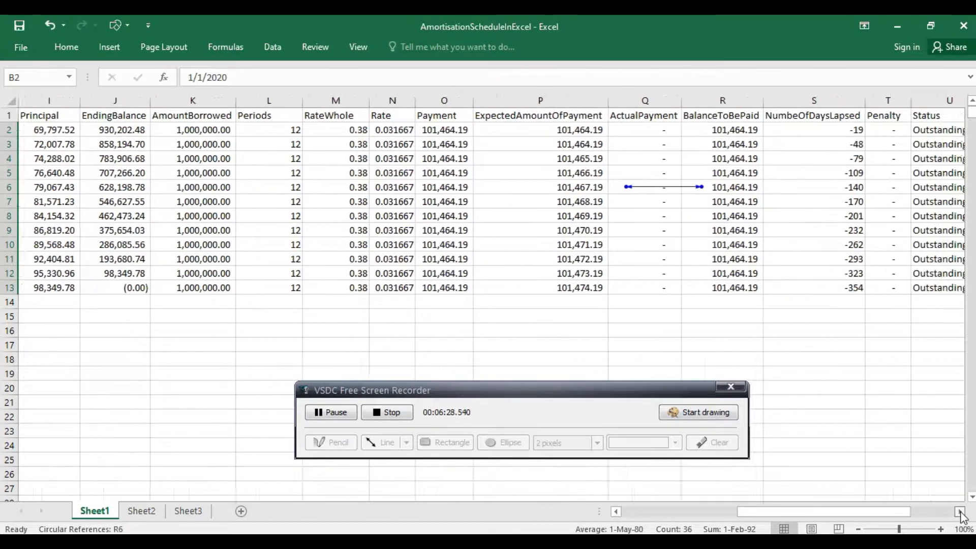
click(959, 511)
click(959, 511)
click(959, 512)
click(960, 511)
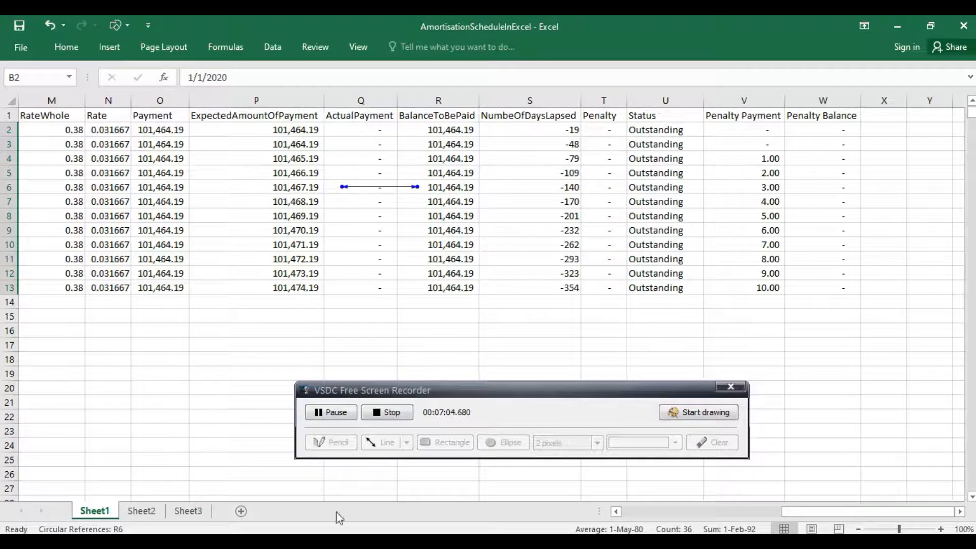
click(616, 512)
click(615, 511)
click(615, 511)
click(616, 511)
drag(615, 511, 616, 511)
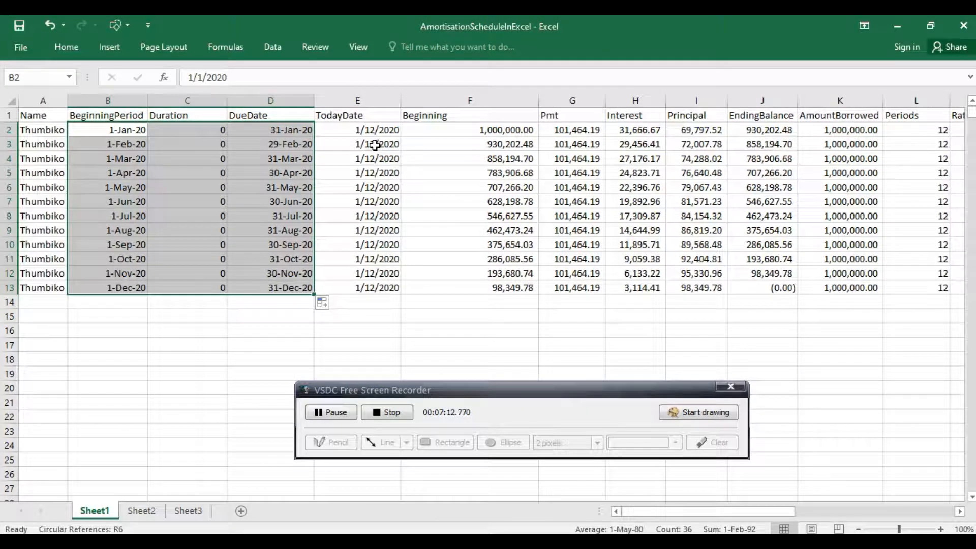
- Examine the monthly rows from BeginningPeriod across to Penalty Payment, including the formula in the first TodayDate cell, E2
click(959, 513)
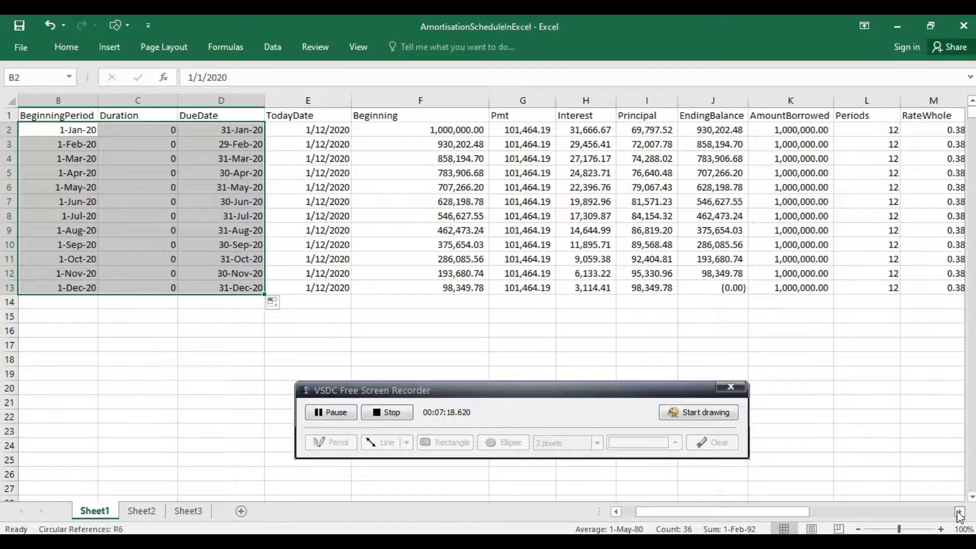
click(959, 513)
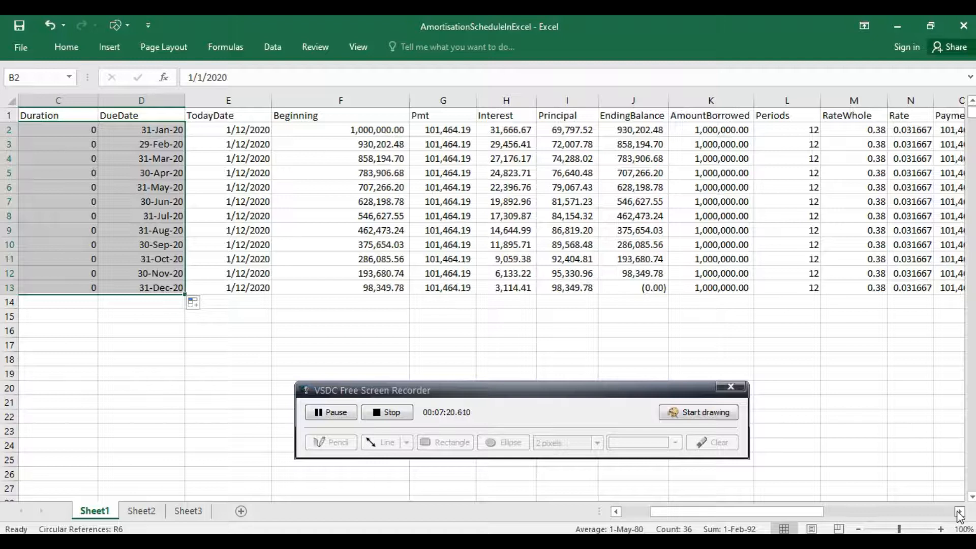
click(958, 513)
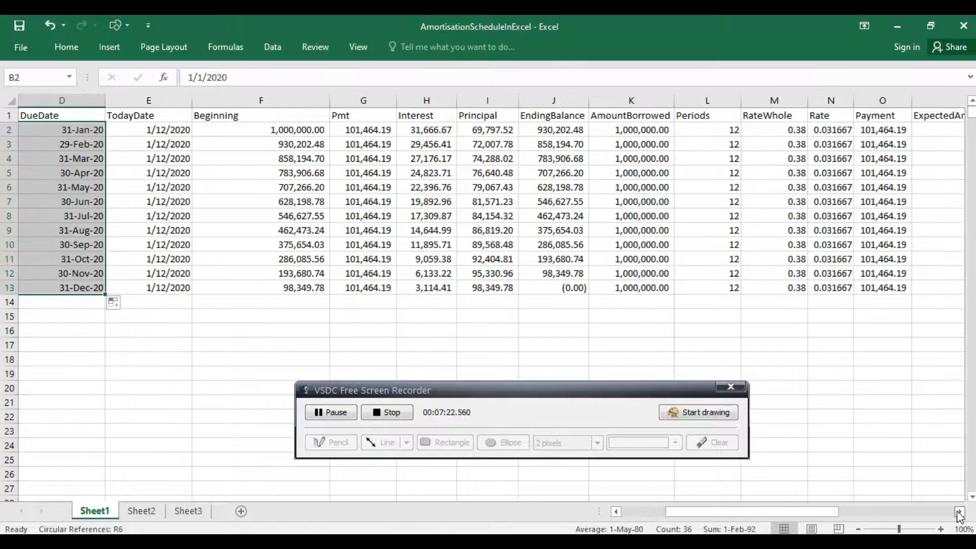
click(958, 513)
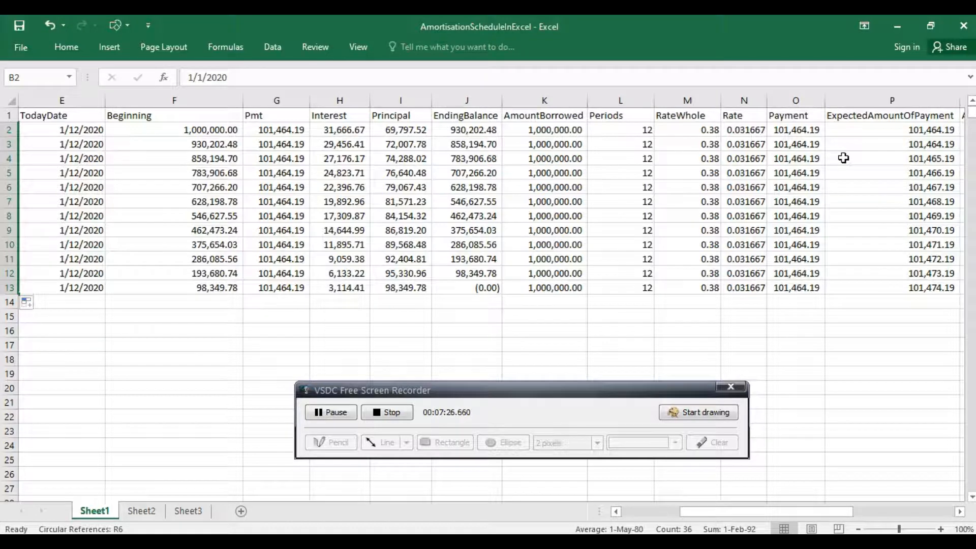
click(72, 128)
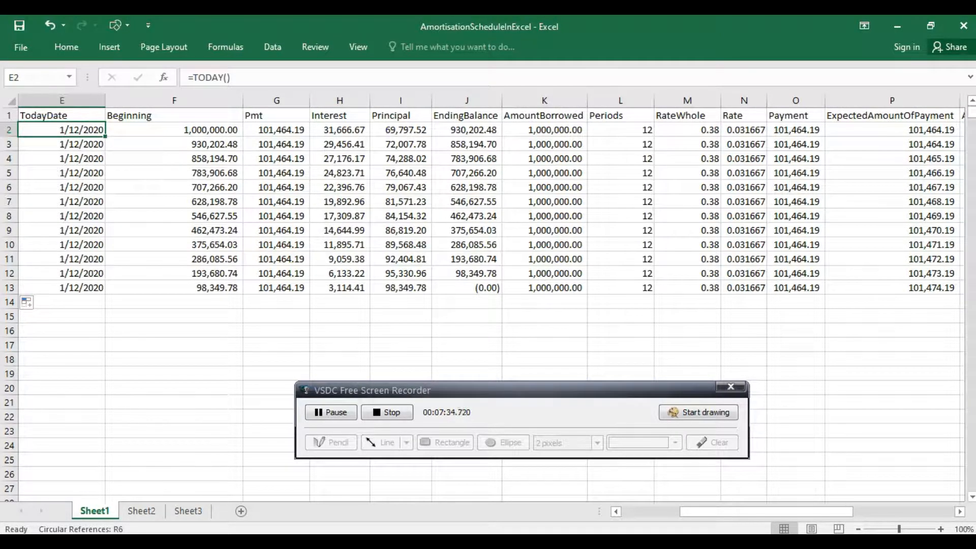
click(959, 511)
click(959, 511)
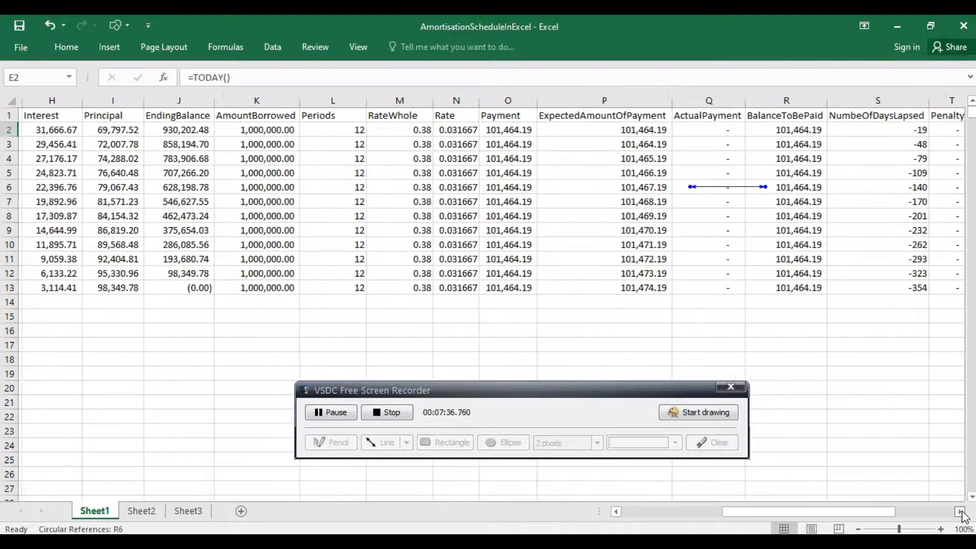
click(959, 511)
click(959, 512)
click(959, 511)
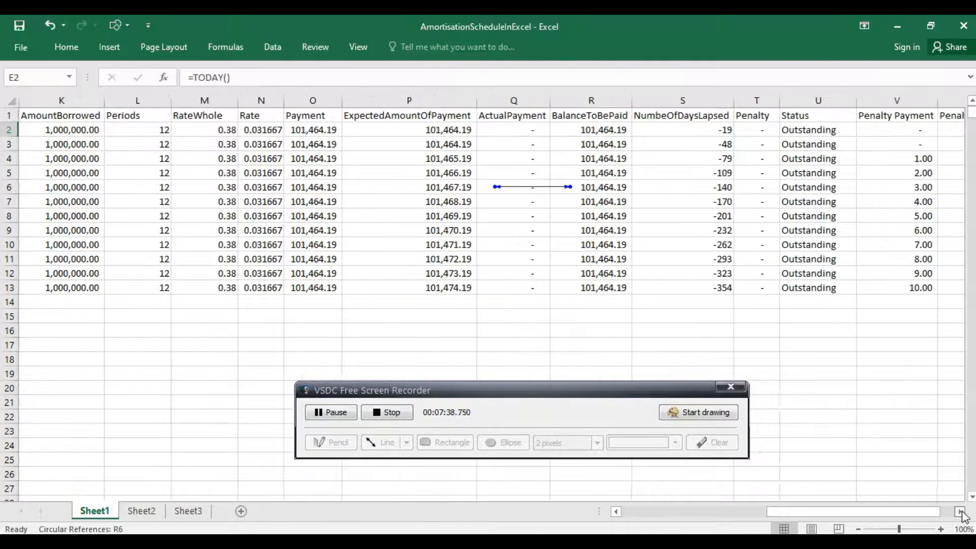
click(617, 512)
click(616, 511)
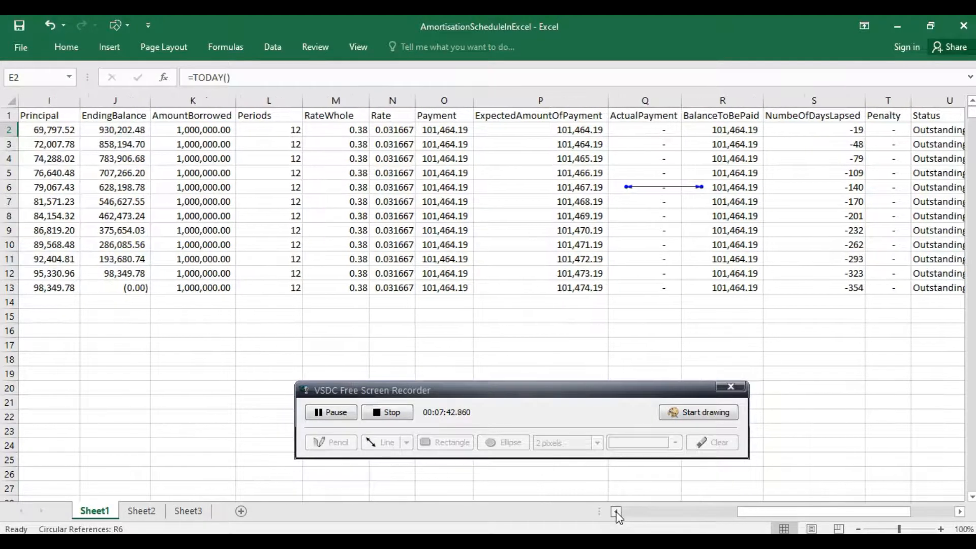
click(616, 512)
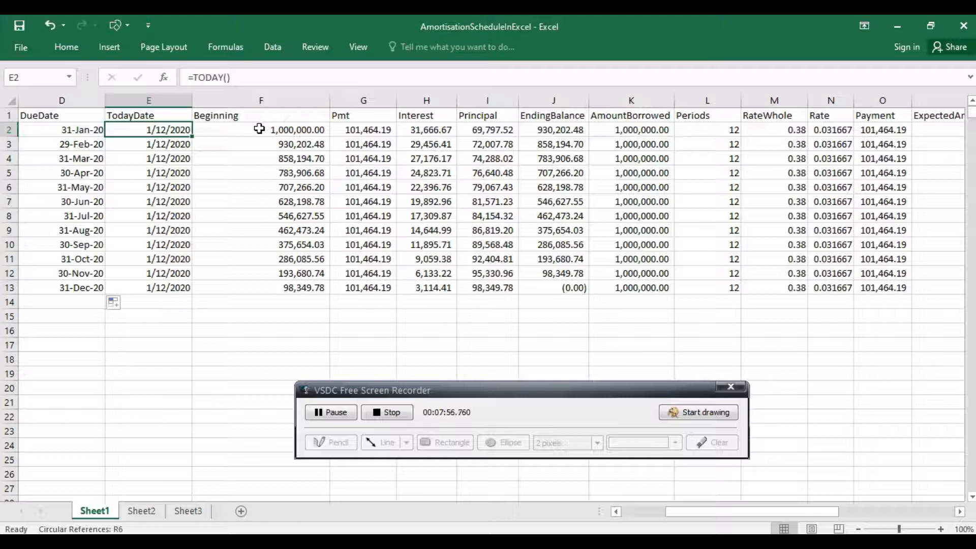
- Replace the TODAY formula in the first TodayDate cell, E2, with the fixed date 1/31/2020
double_click(161, 129)
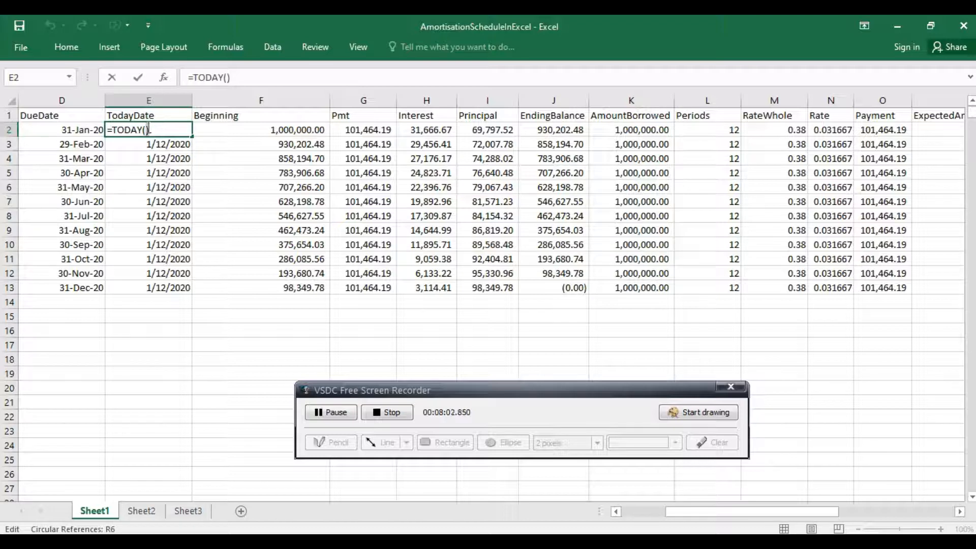
click(216, 130)
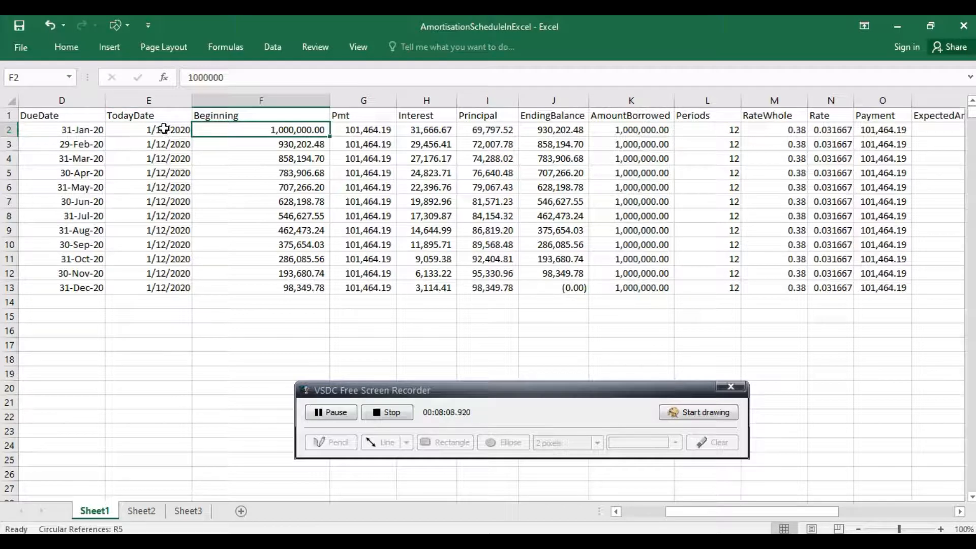
click(165, 130)
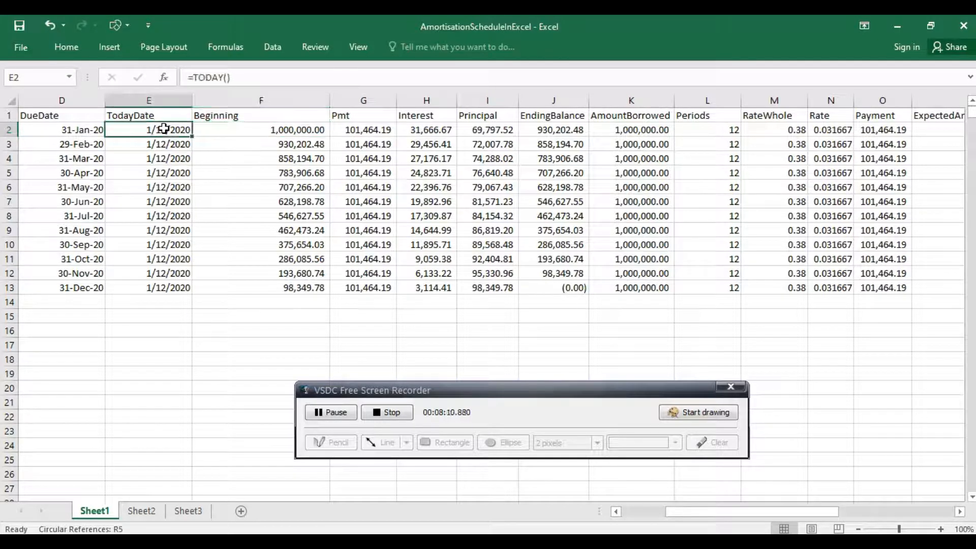
double_click(169, 129)
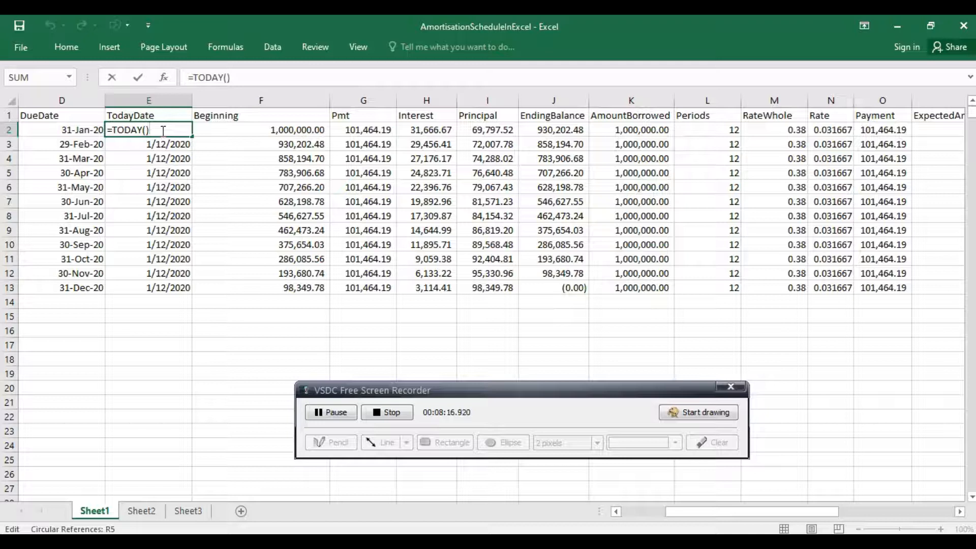
key(BackSpace)
key(BackSpace)
key(BackSpace)
key(BackSpace)
key(BackSpace)
key(BackSpace)
key(BackSpace)
key(BackSpace)
text(1/31/)
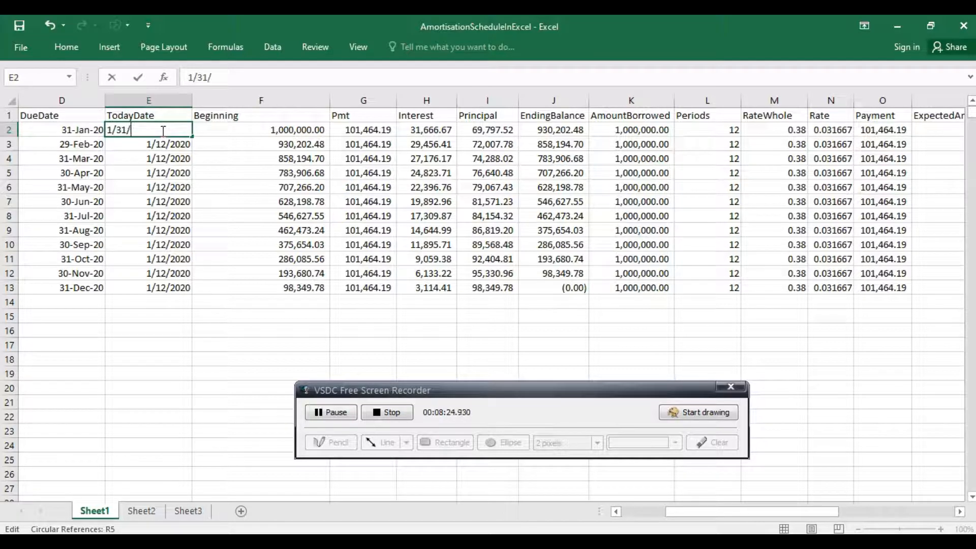
text(2020)
click(248, 131)
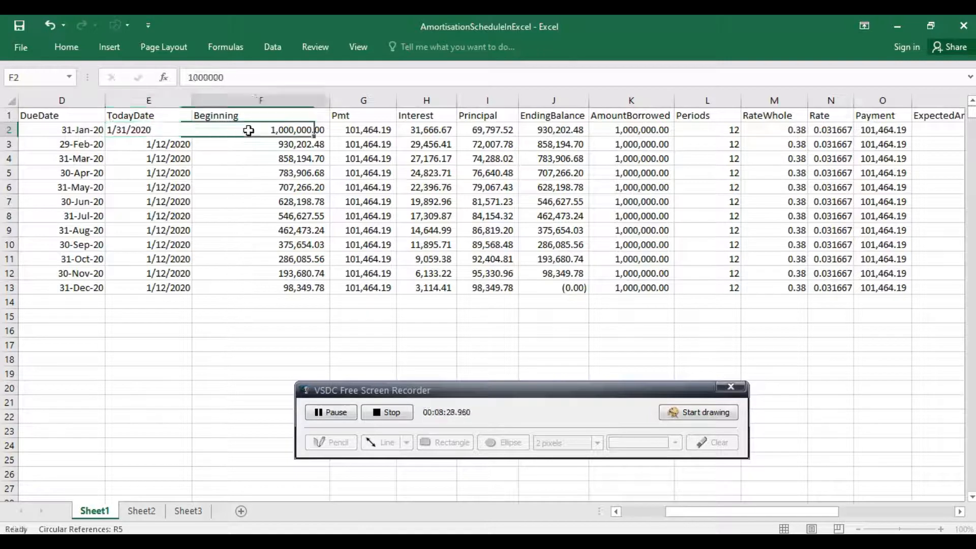
- Examine row 2 from Beginning across to NumbeOfDaysLapsed and Penalty for the effect of the fixed date
key(Right)
key(Right)
key(Right)
key(Right)
key(Right)
key(Right)
key(Right)
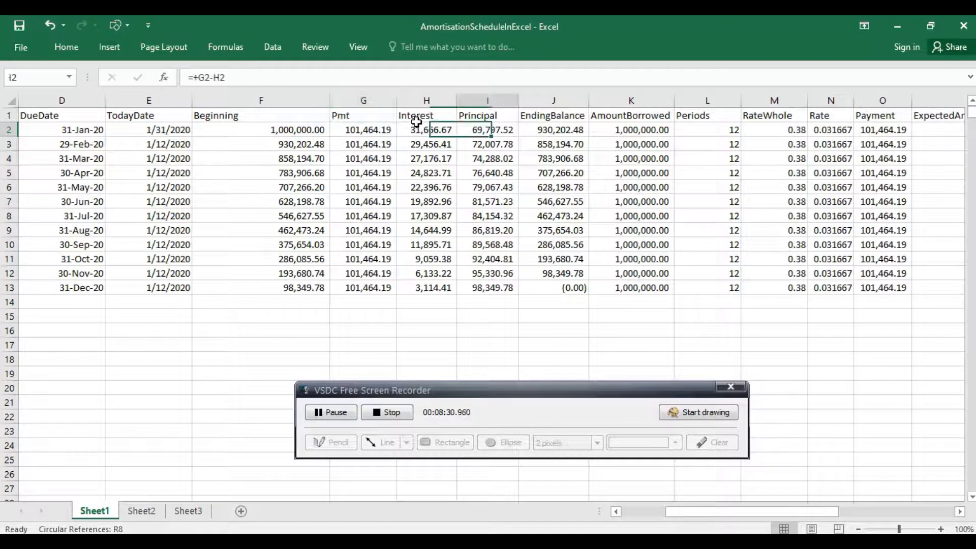
key(Right)
key(Right)
key(Right)
key(Right)
key(Right)
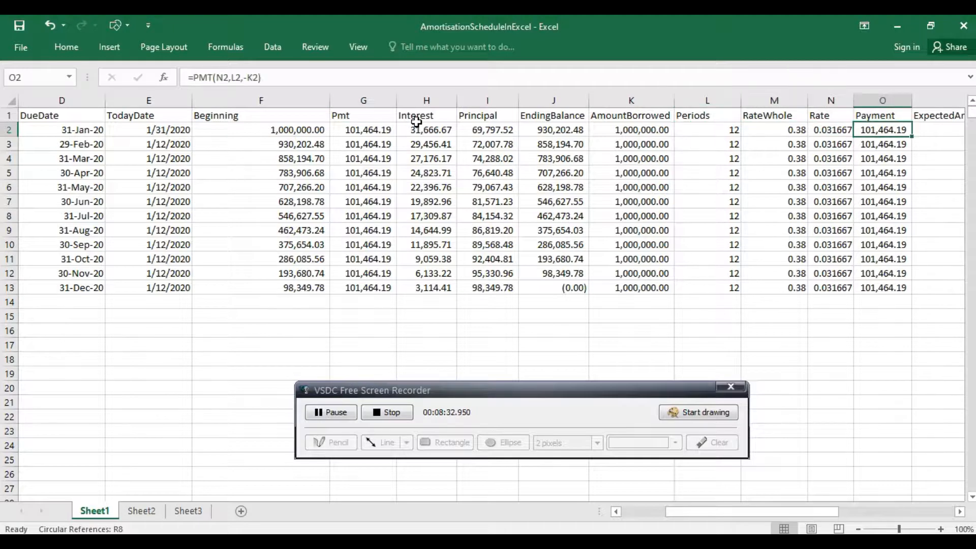
key(Right)
key(Right)
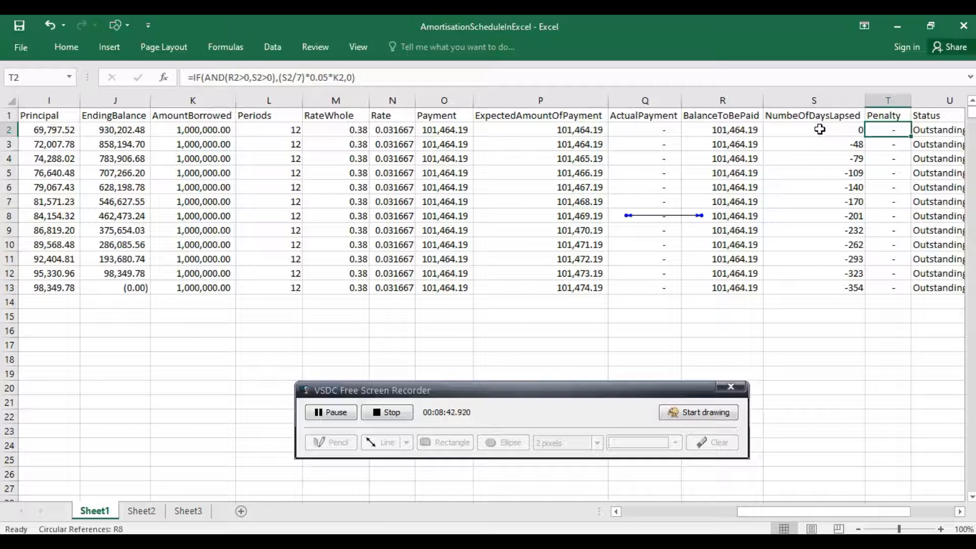
- Enter an ActualPayment of 101464.19 for the first month in Q2
click(644, 130)
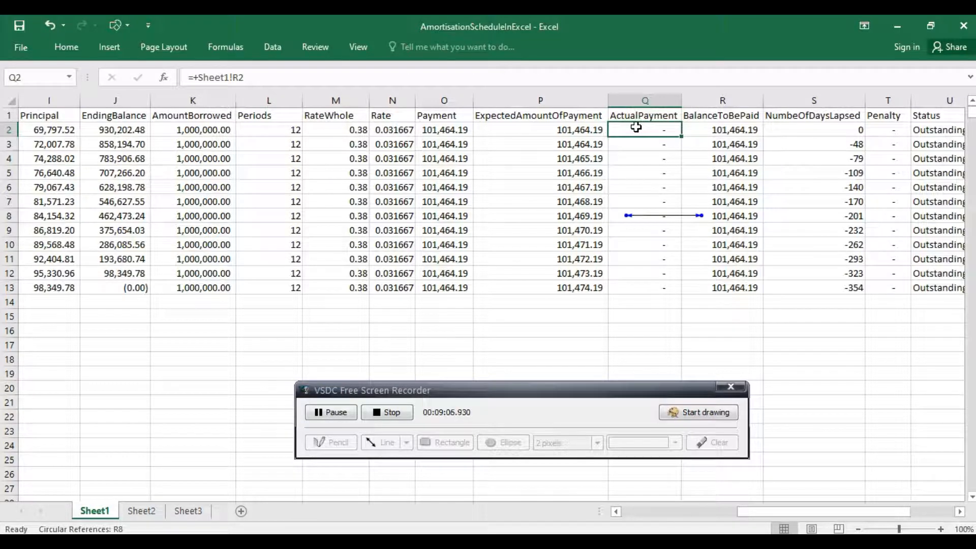
text(10)
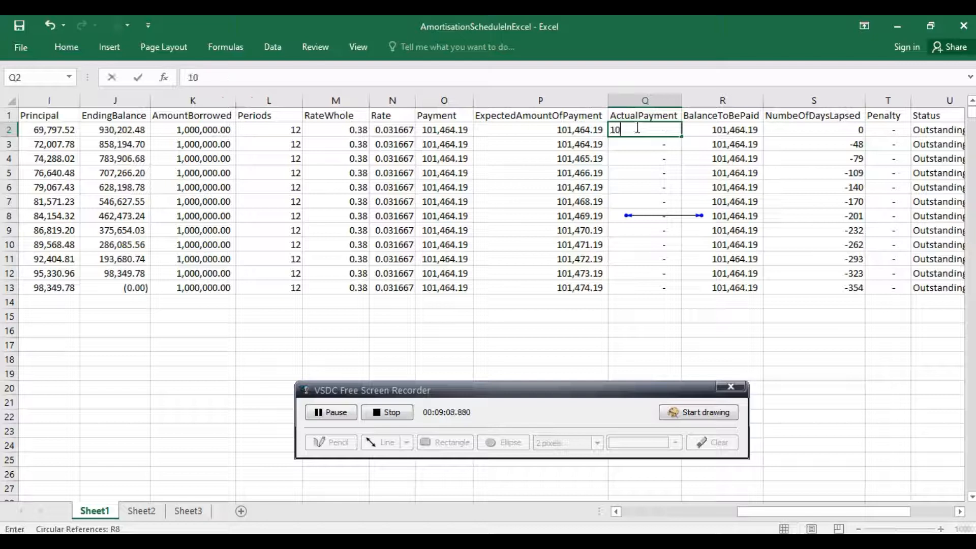
text(1464)
key(BackSpace)
text(419)
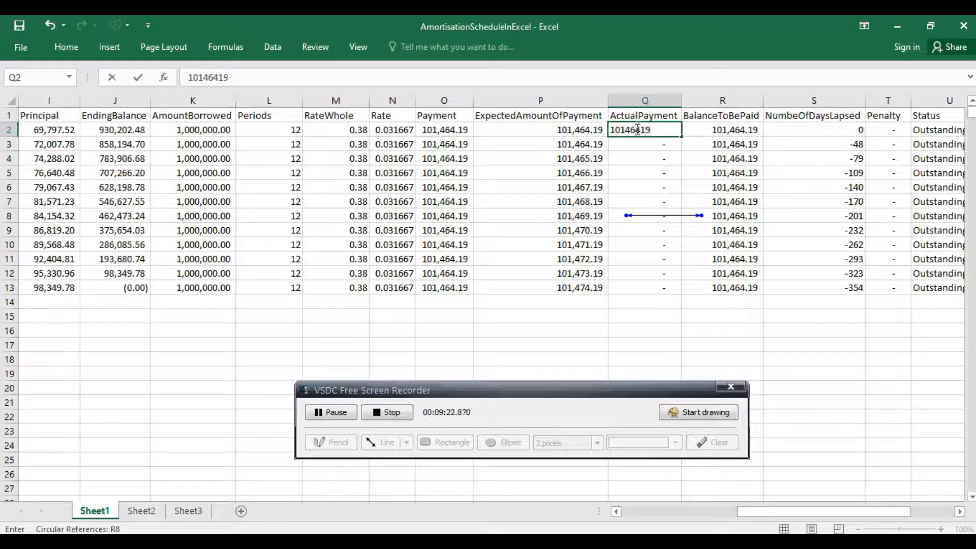
click(629, 146)
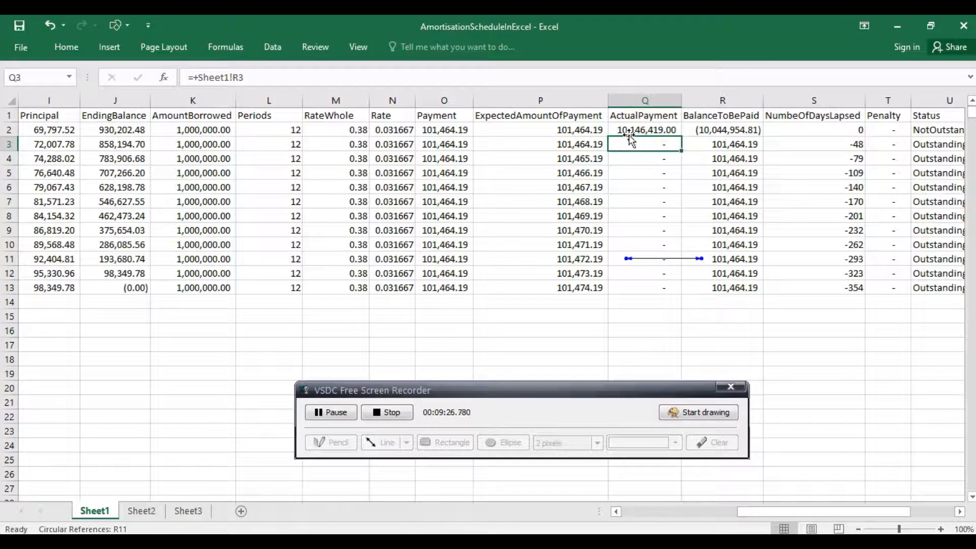
click(630, 131)
double_click(630, 130)
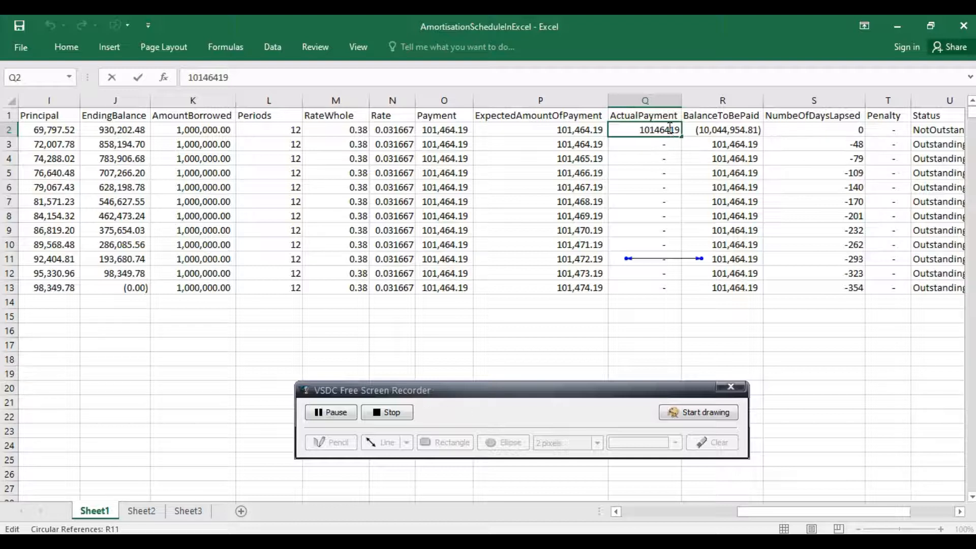
click(669, 131)
text(.)
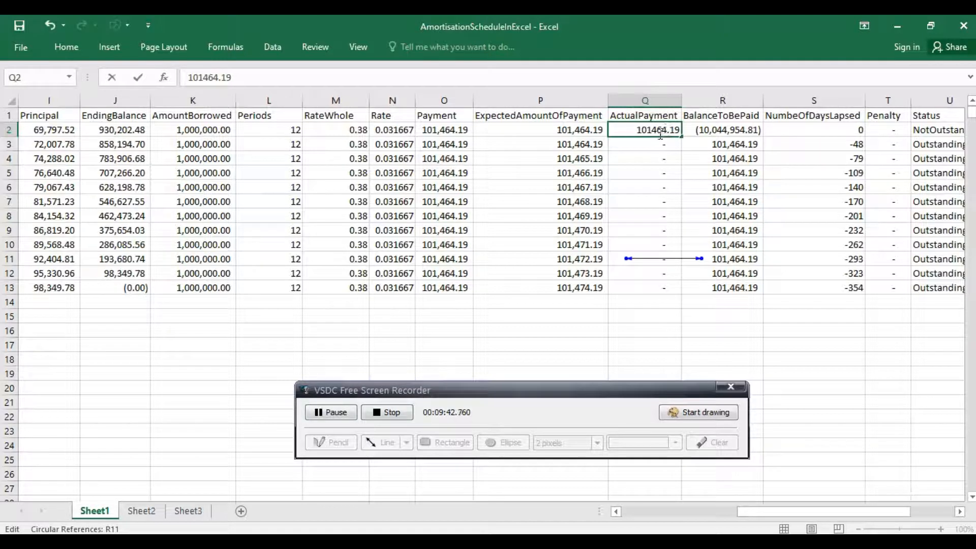
key(ctrl+Return)
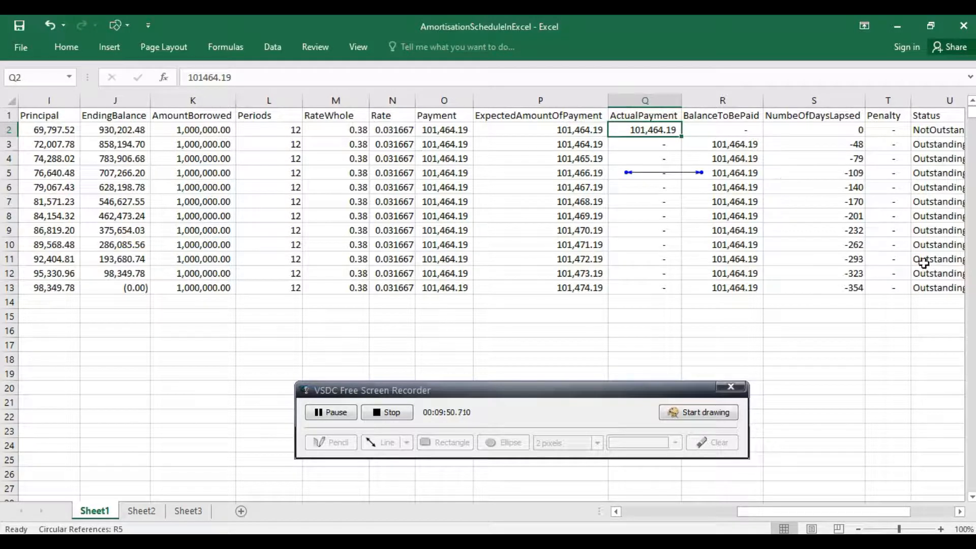
- Set the first month's ActualPayment in Q2 to a partial payment of 90000
click(959, 512)
click(959, 512)
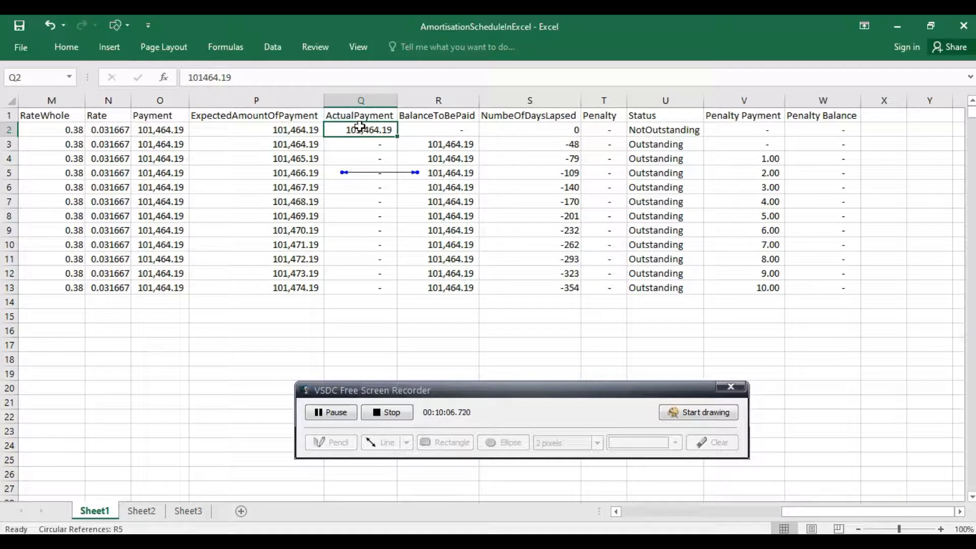
text(90000)
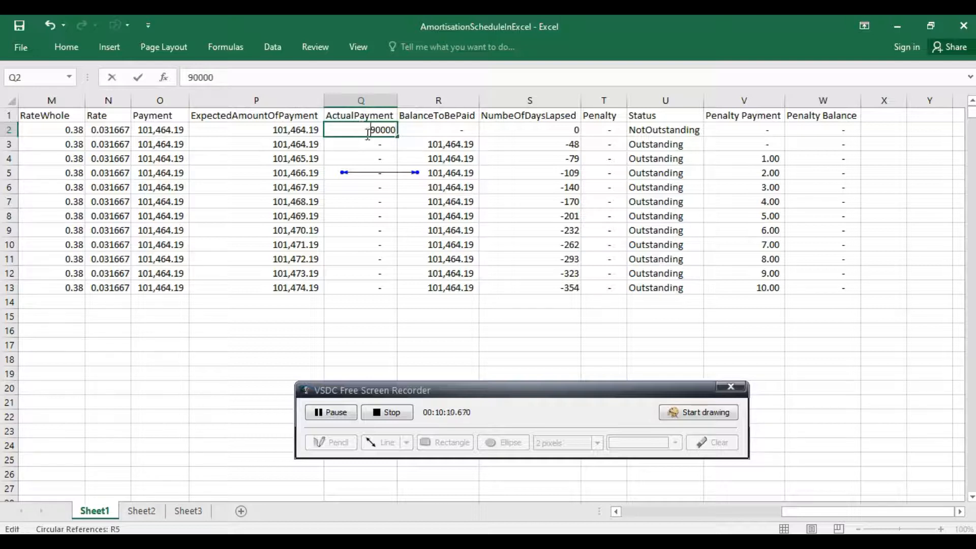
click(354, 143)
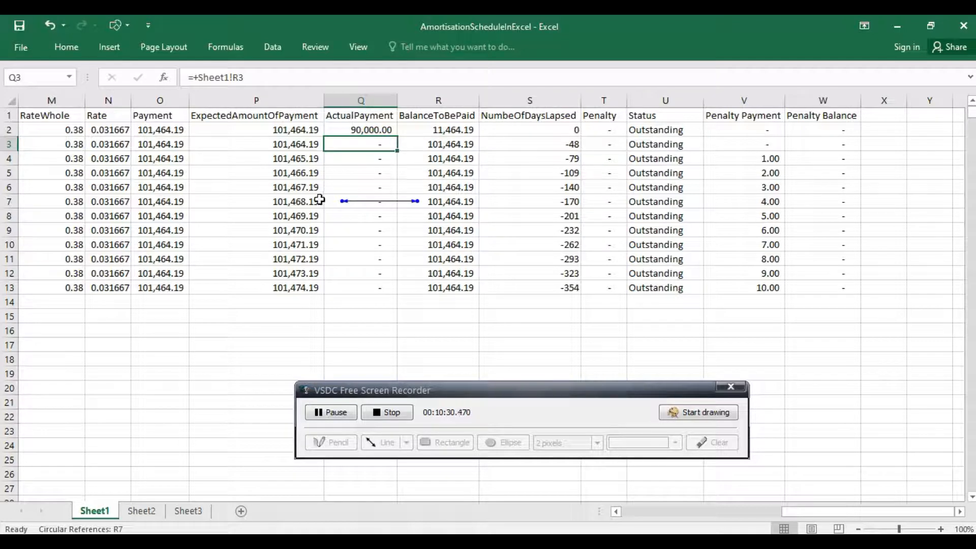
- Set the first month's TodayDate in E2 to 2/15/2020, a date past the due date
click(333, 132)
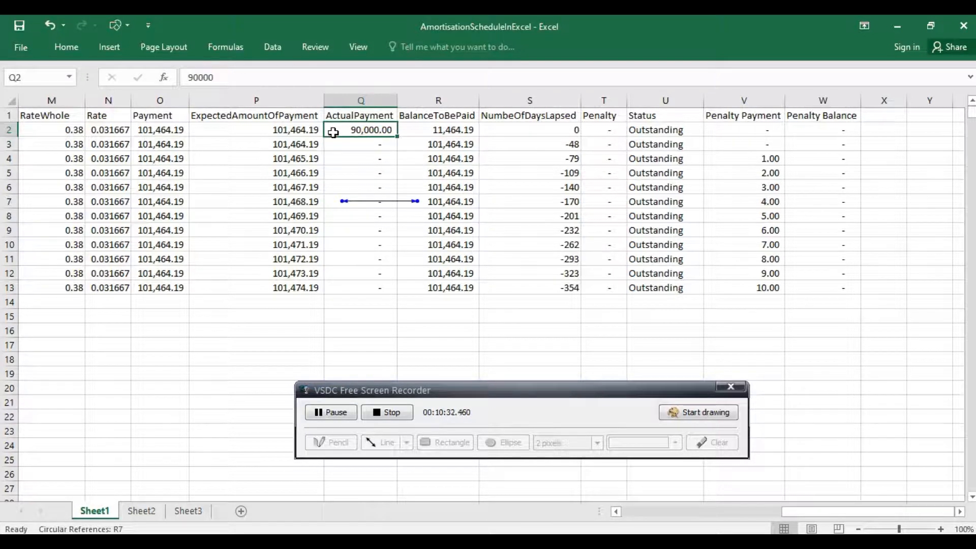
key(Left)
key(Left)
key(Left)
key(Left)
key(Left)
key(Left)
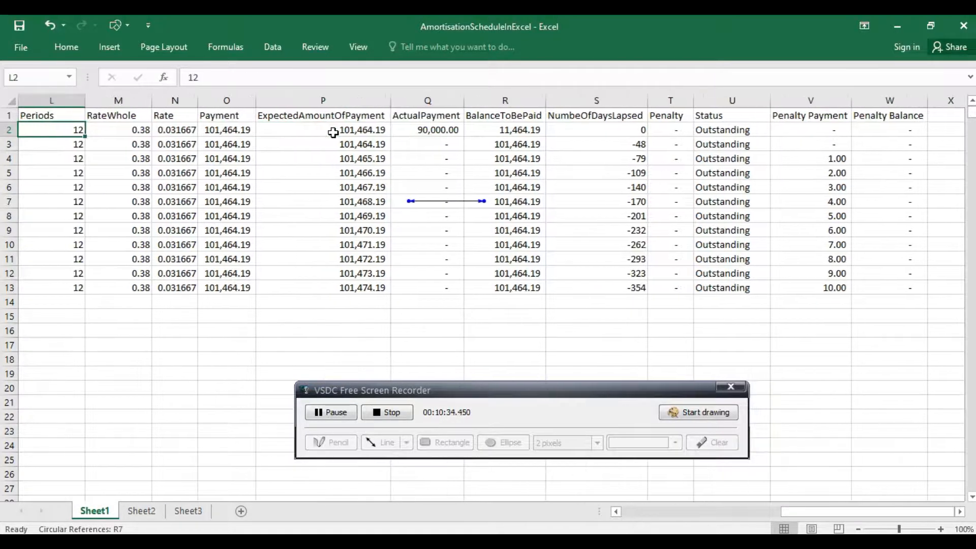
key(Left)
key(Left)
key(Left)
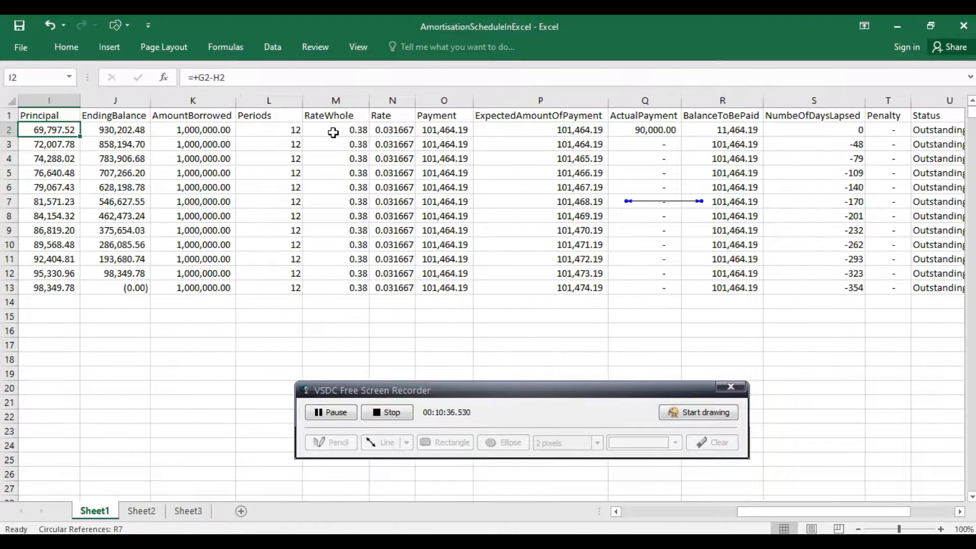
key(Left)
key(Left)
key(Left)
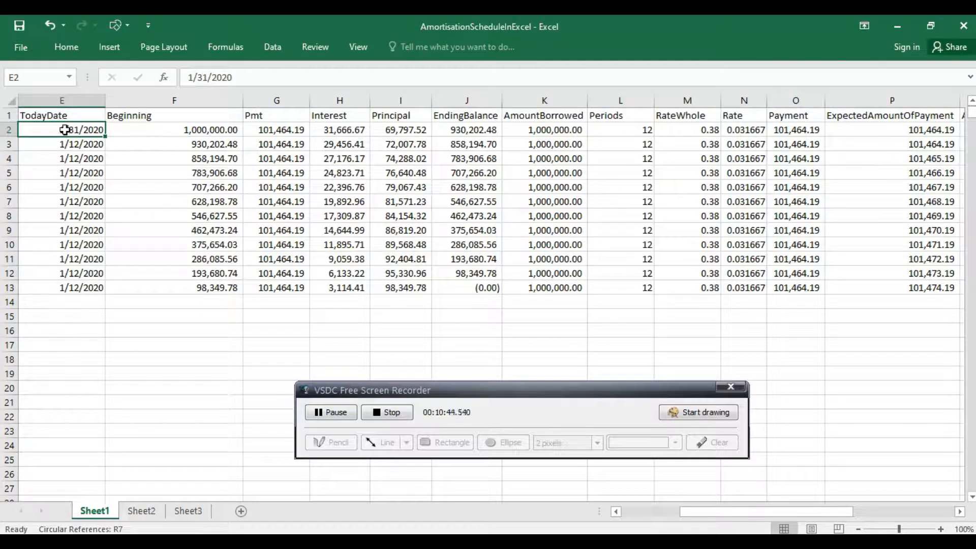
double_click(65, 130)
key(BackSpace)
text(2)
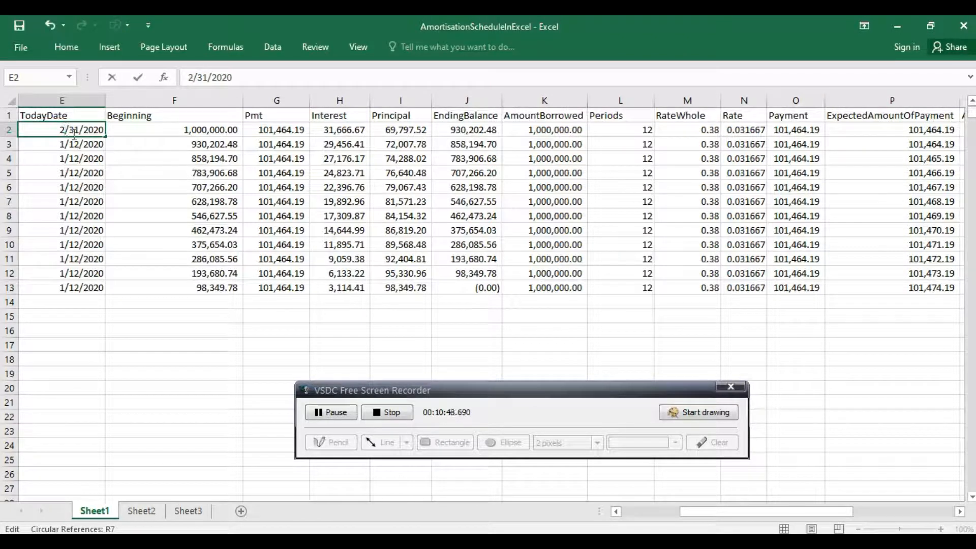
key(BackSpace)
key(BackSpace)
text(15)
click(118, 130)
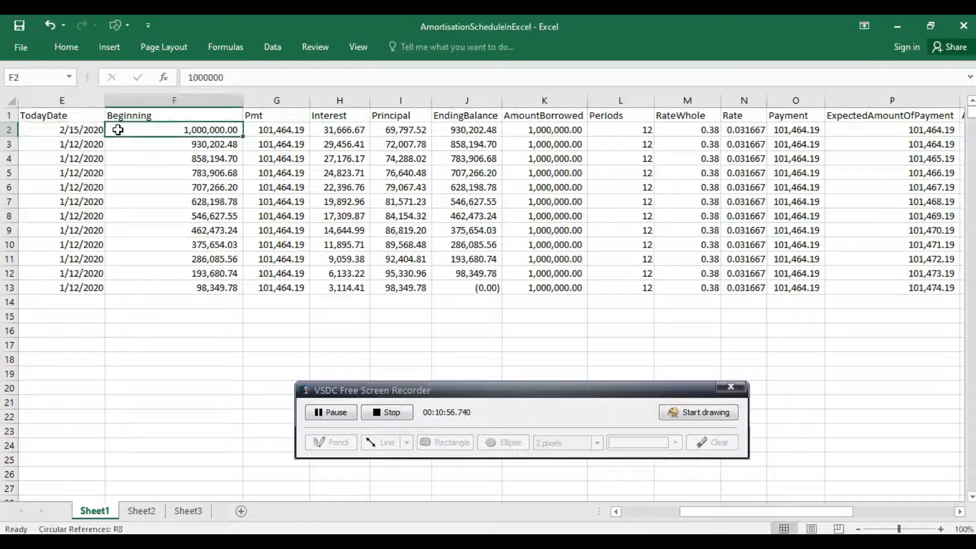
- Widen the Penalty column T to fit its contents, and inspect the Penalty and BalanceToBePaid formulas in row 2
key(Right)
key(Right)
key(Right)
key(Right)
key(Right)
key(Right)
key(Right)
key(Right)
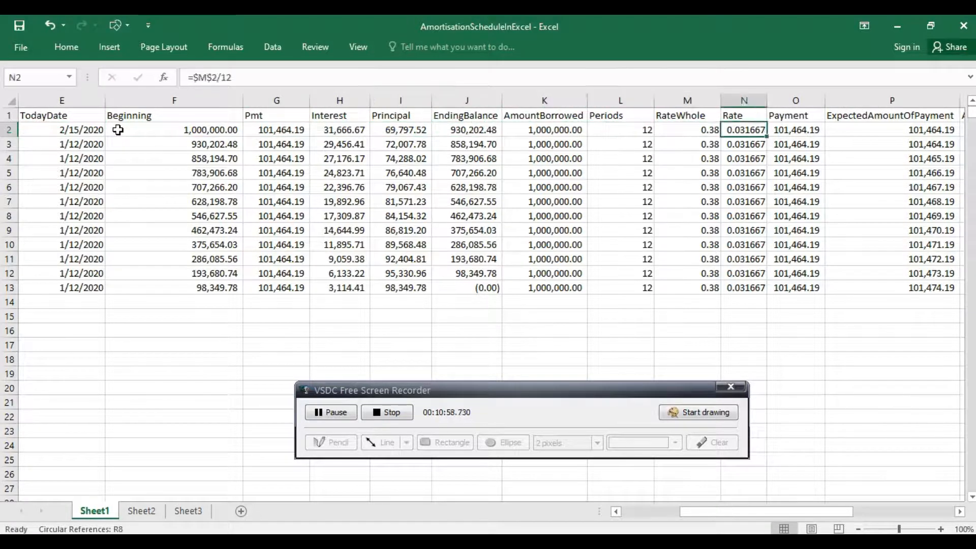
key(Right)
key(Right)
key(Right)
key(Right)
key(Right)
key(Right)
key(Right)
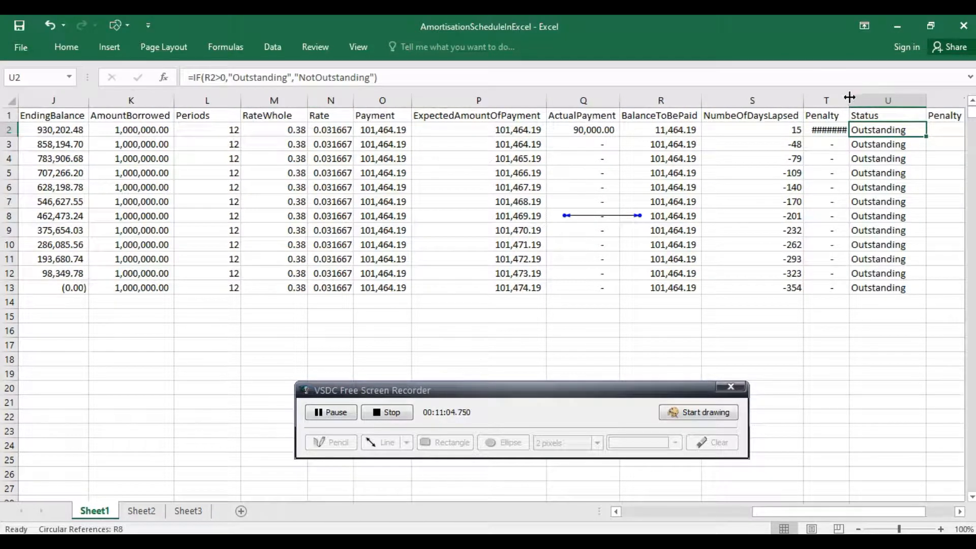
double_click(849, 97)
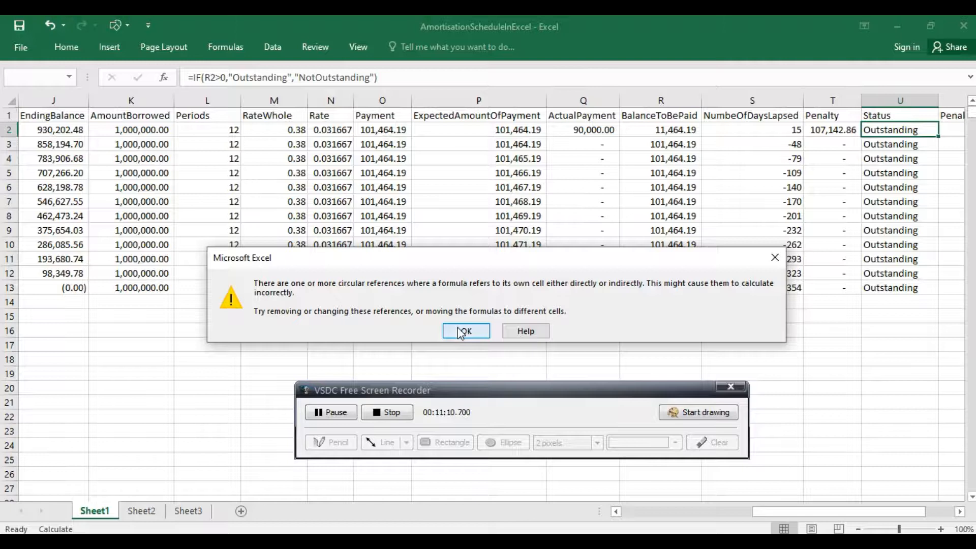
click(464, 331)
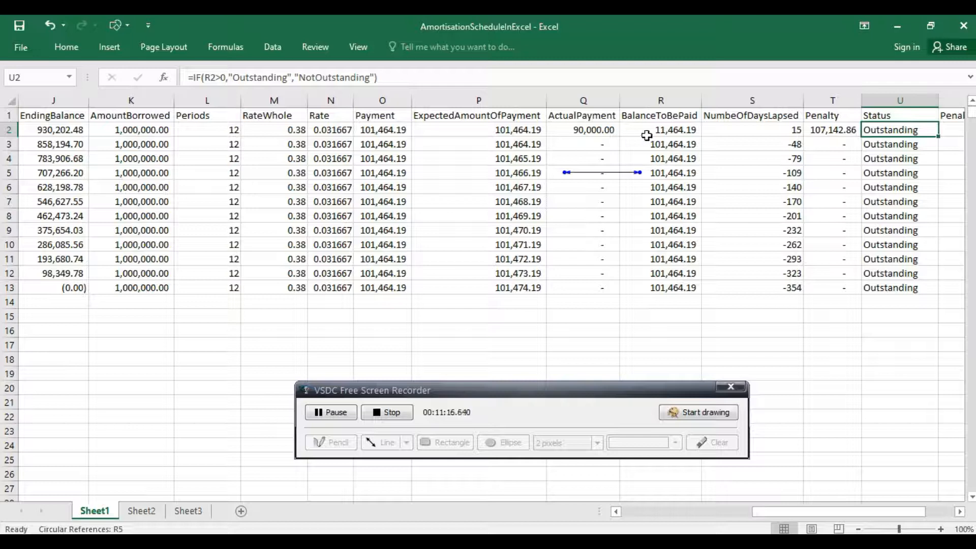
click(818, 127)
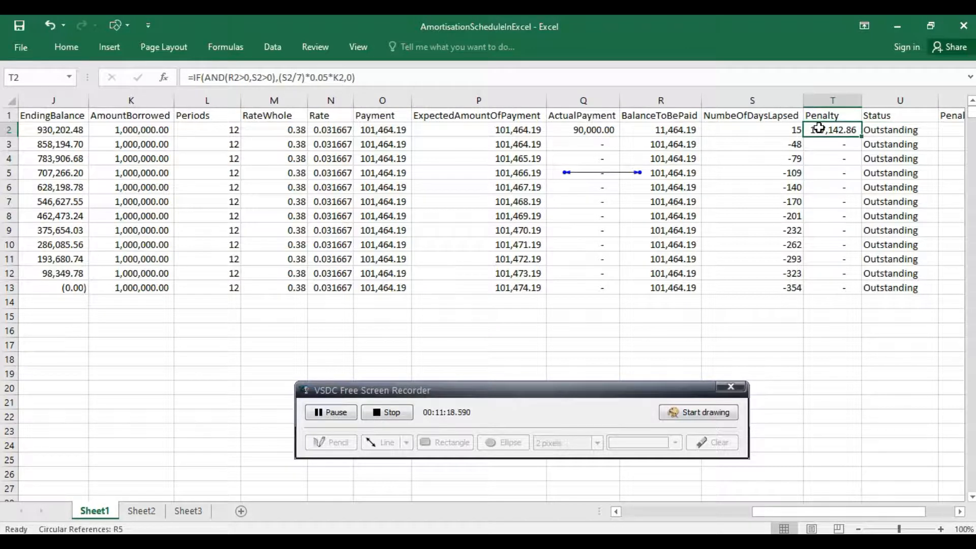
click(695, 130)
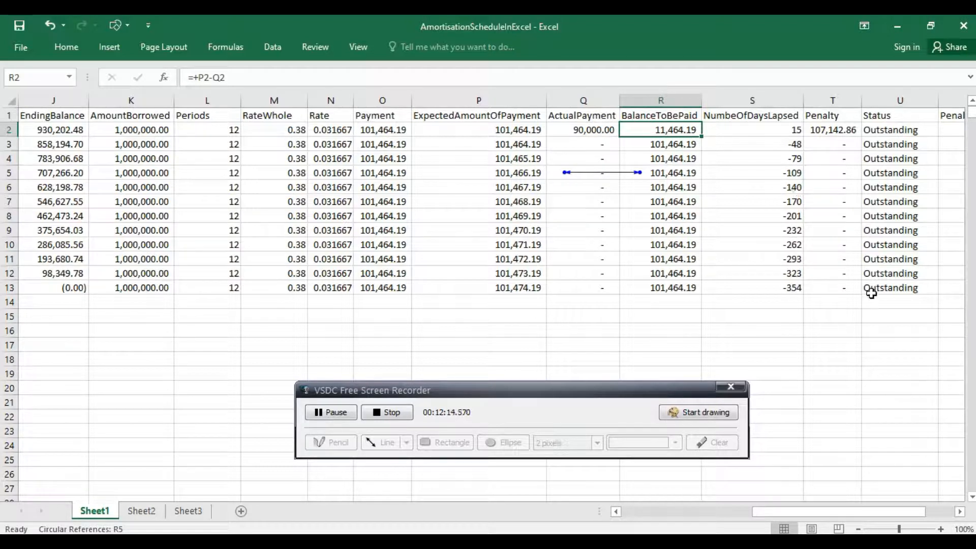
- Enter a Penalty Payment of 107142.86 for the first month in V2
click(959, 512)
click(960, 512)
click(959, 513)
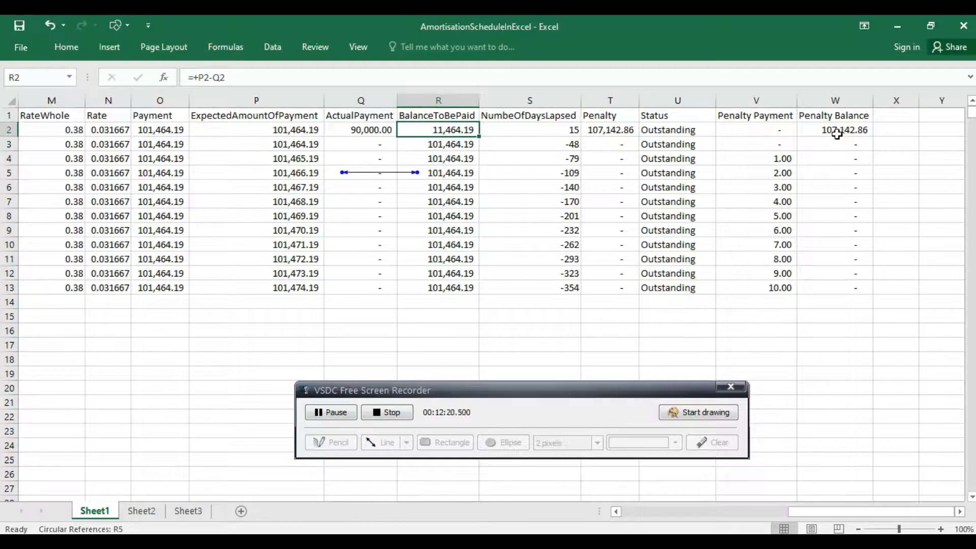
click(749, 132)
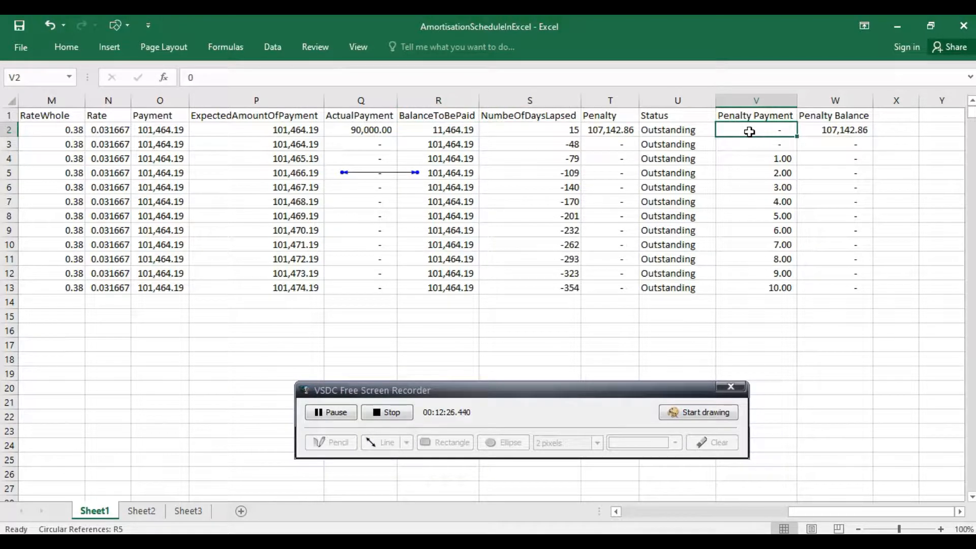
text(107)
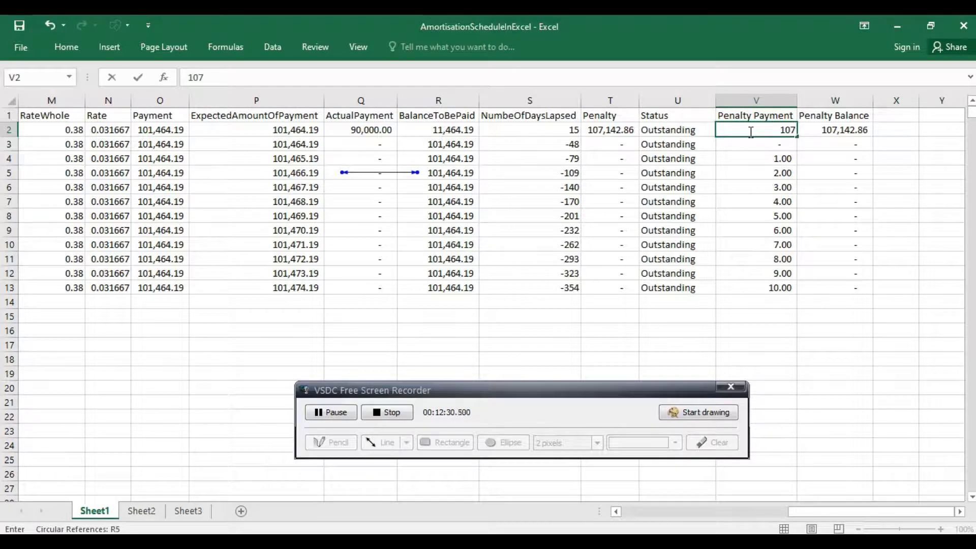
text(142)
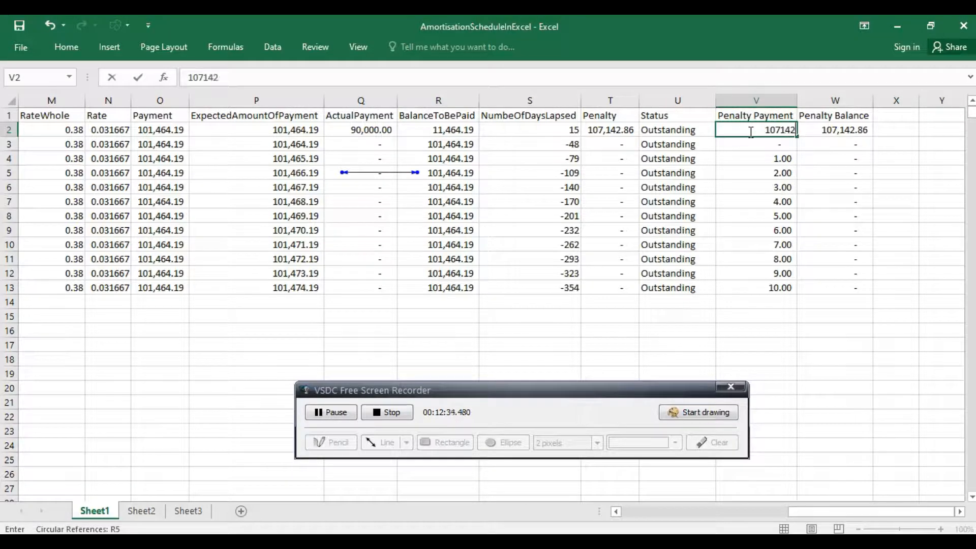
text(.86)
click(816, 139)
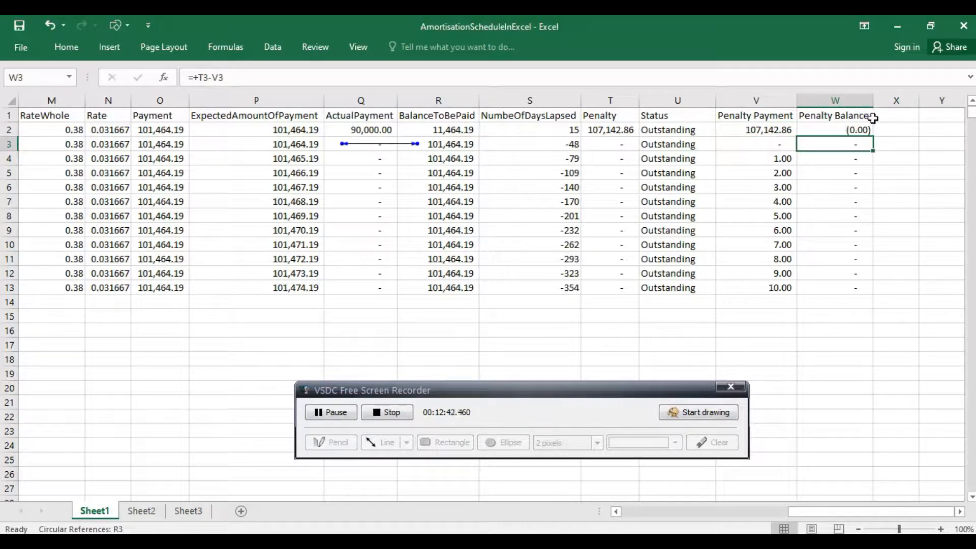
- Set the first month's ActualPayment in Q2 to the full payment of 101464.19
click(366, 128)
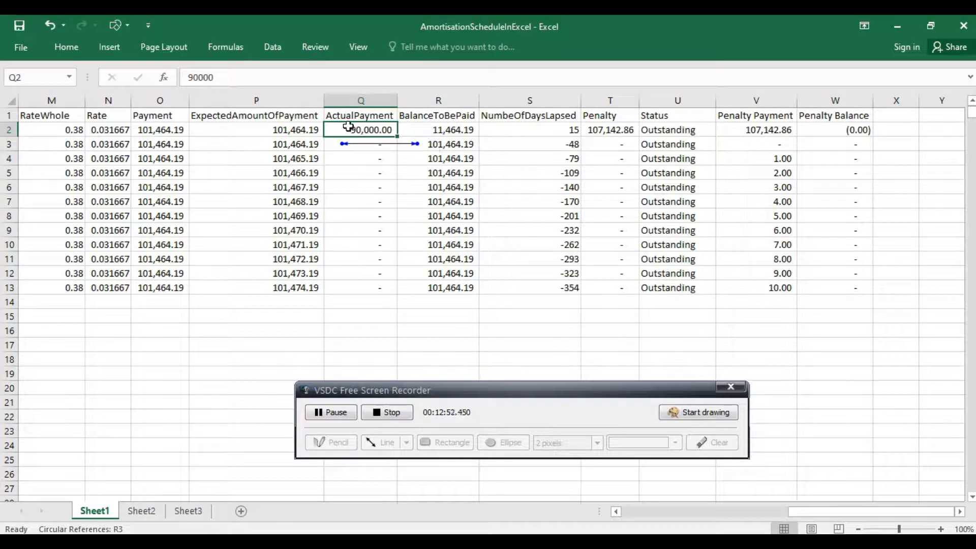
text(10)
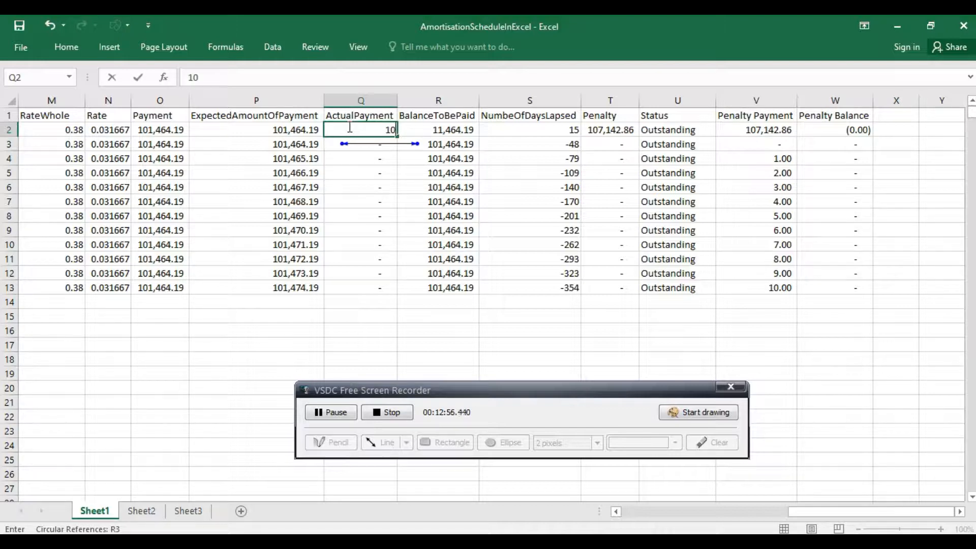
text(1464.19)
click(507, 131)
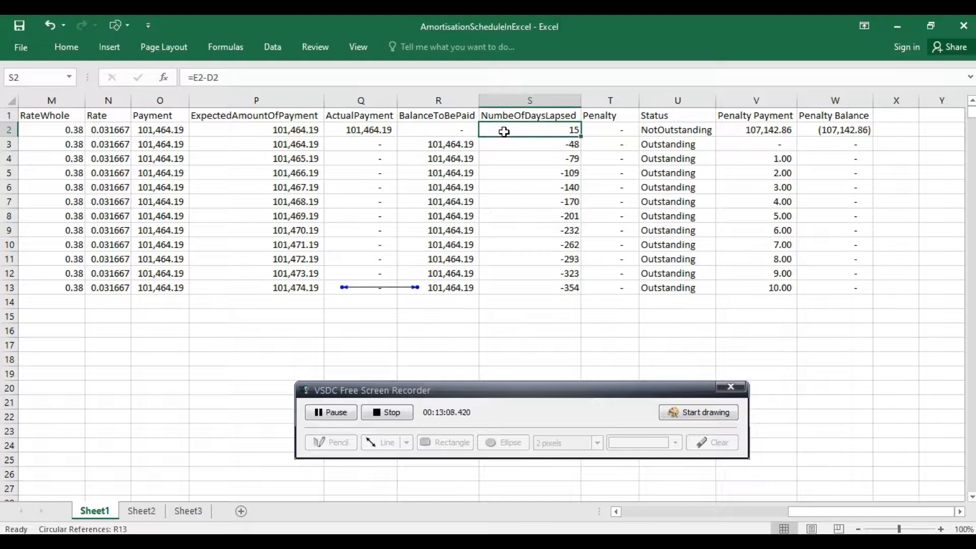
- Clear the contents of the first month's BalanceToBePaid cell R2
click(457, 132)
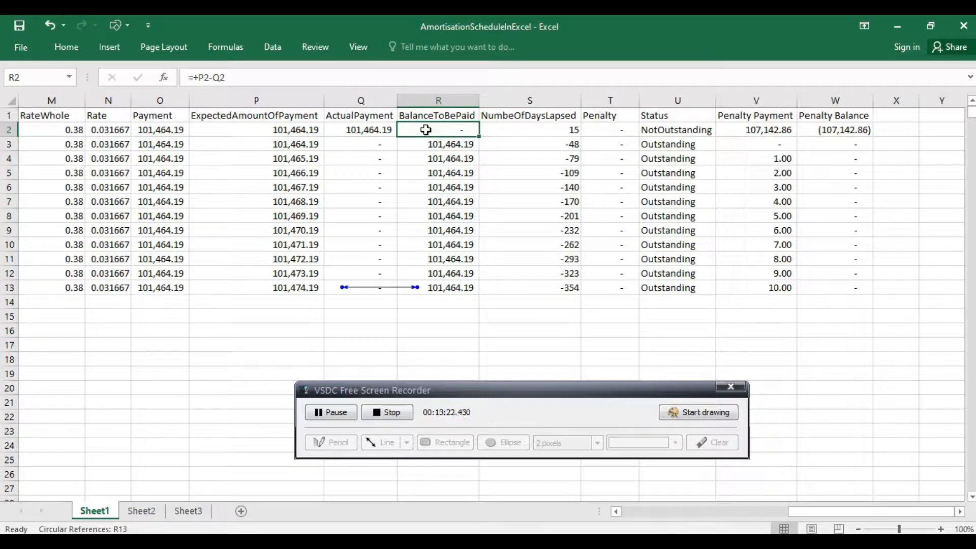
text(101)
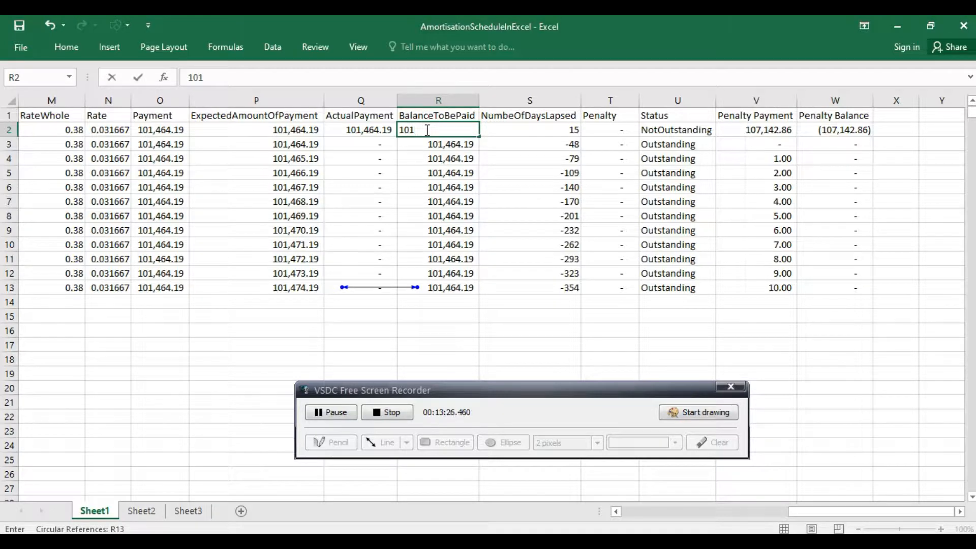
text(46)
key(BackSpace)
key(BackSpace)
key(BackSpace)
key(BackSpace)
key(BackSpace)
click(374, 146)
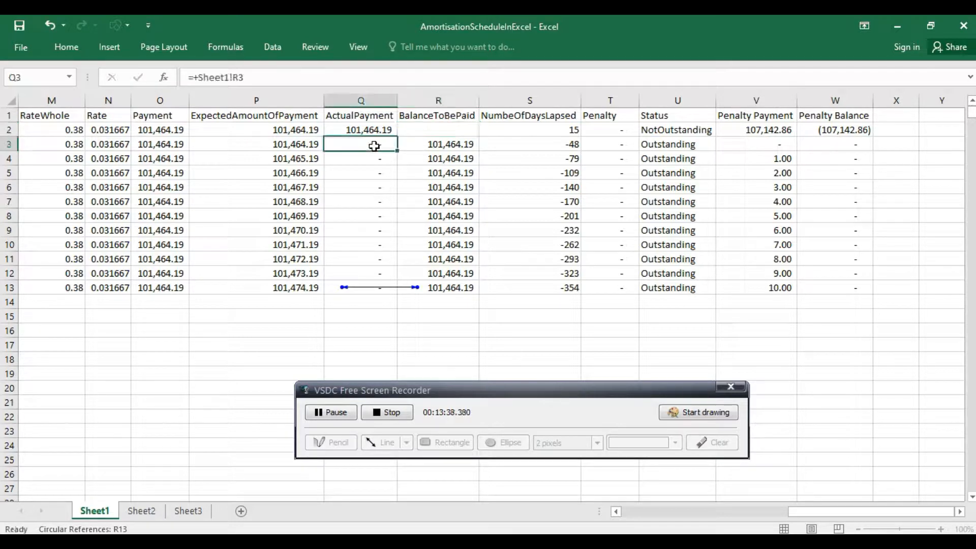
- Set the first month's TodayDate in E2 to 1/12/2020, matching the rest of the column
click(335, 133)
key(Left)
key(Left)
key(Left)
key(Left)
key(Left)
key(Left)
key(Left)
key(Left)
key(Left)
key(Left)
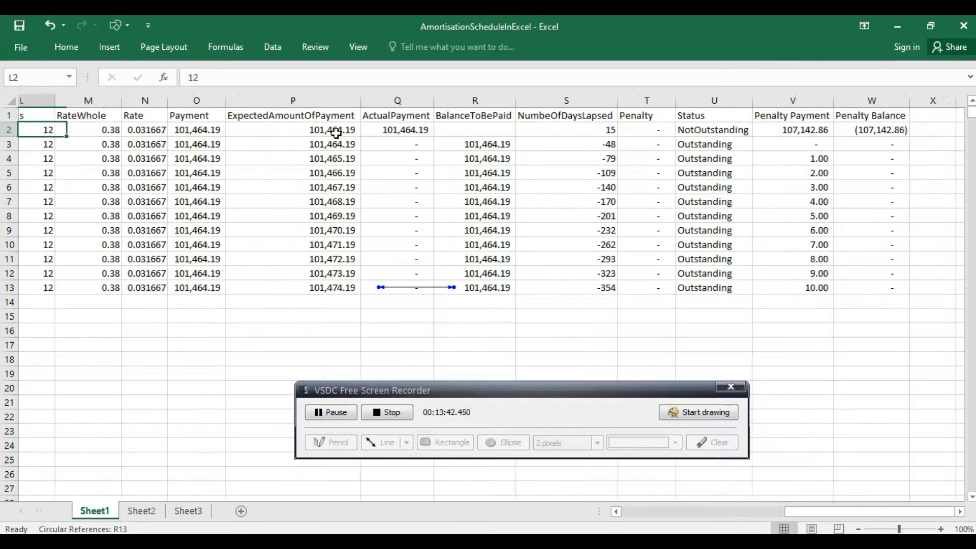
key(Left)
key(Left)
key(Left)
key(Left)
key(Left)
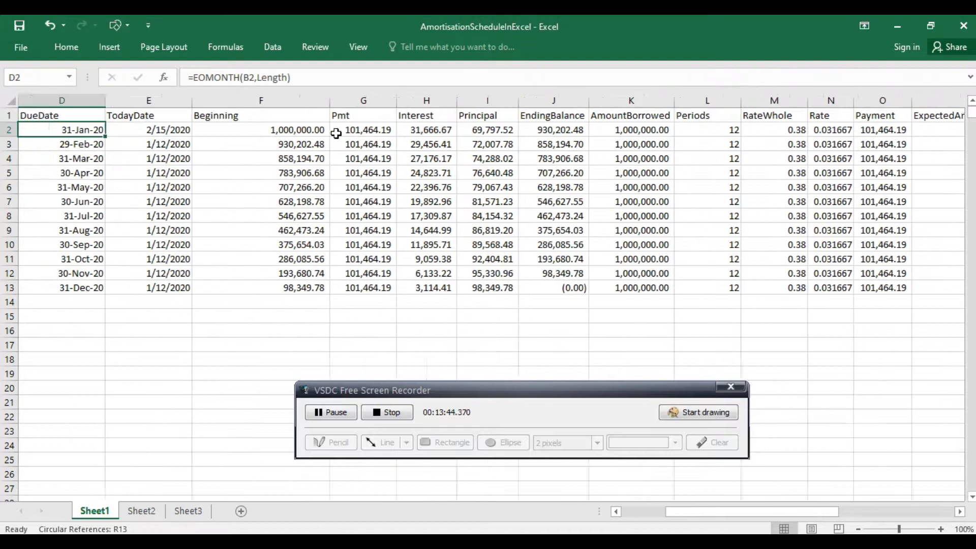
key(Left)
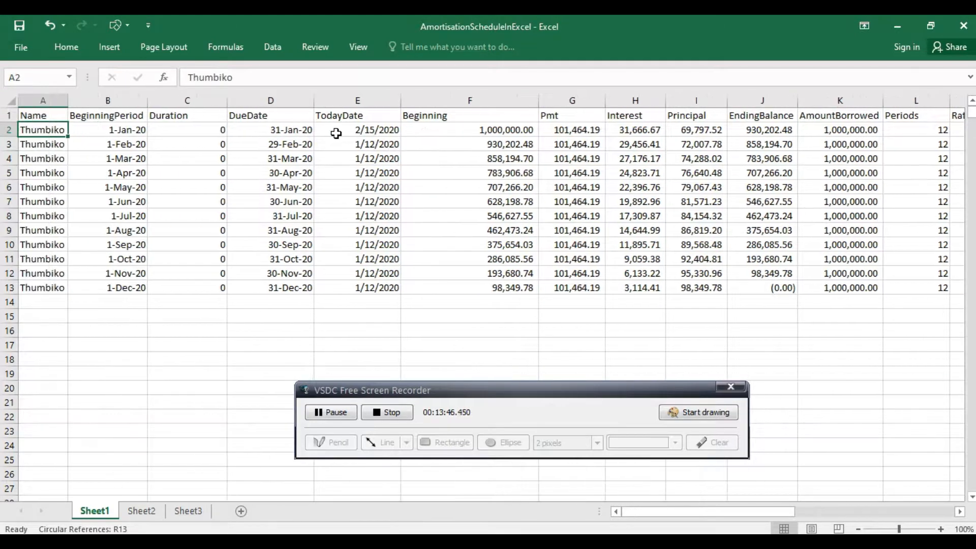
click(365, 131)
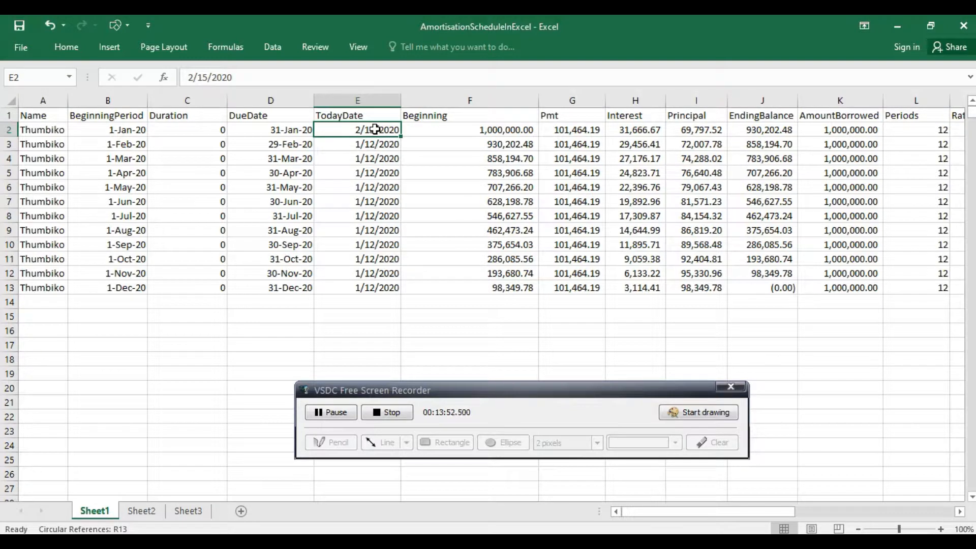
double_click(374, 129)
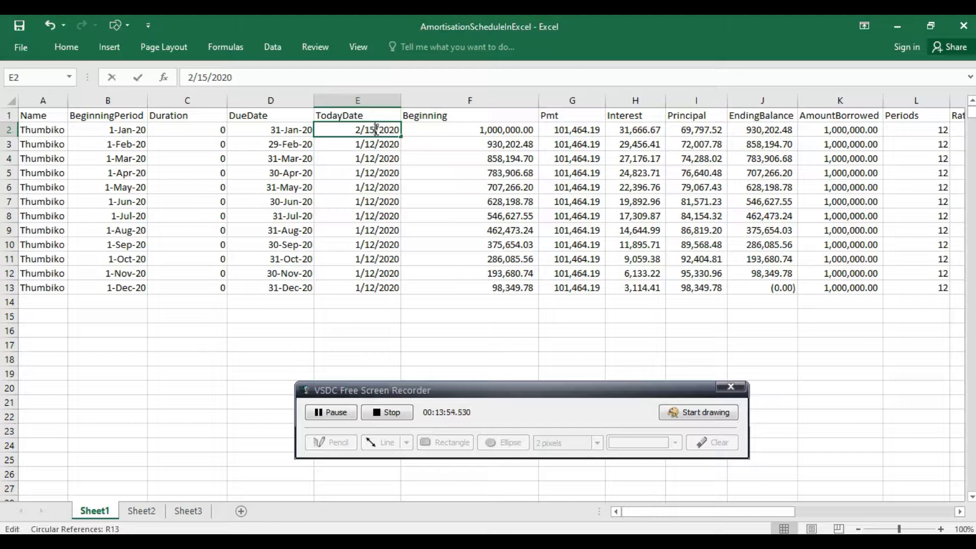
key(BackSpace)
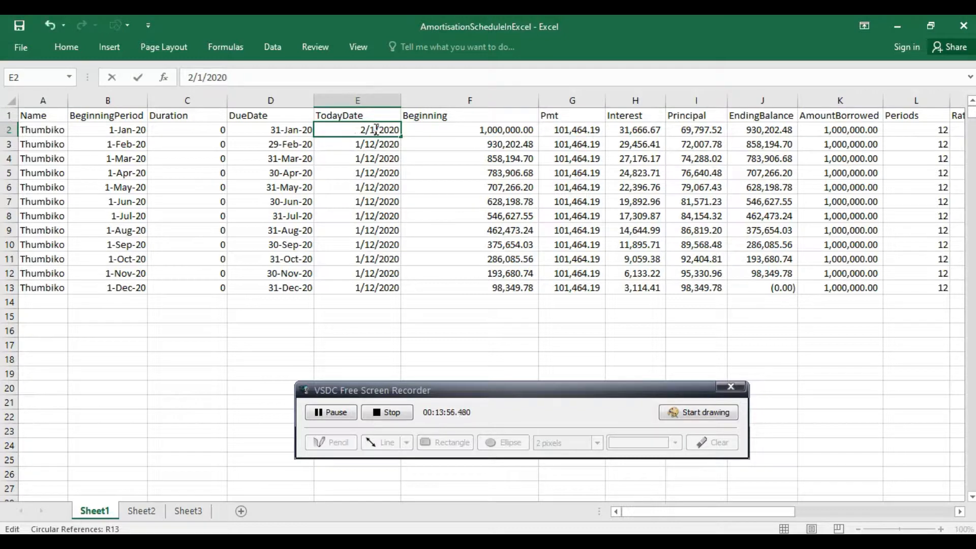
text(2)
key(BackSpace)
text(1)
click(431, 126)
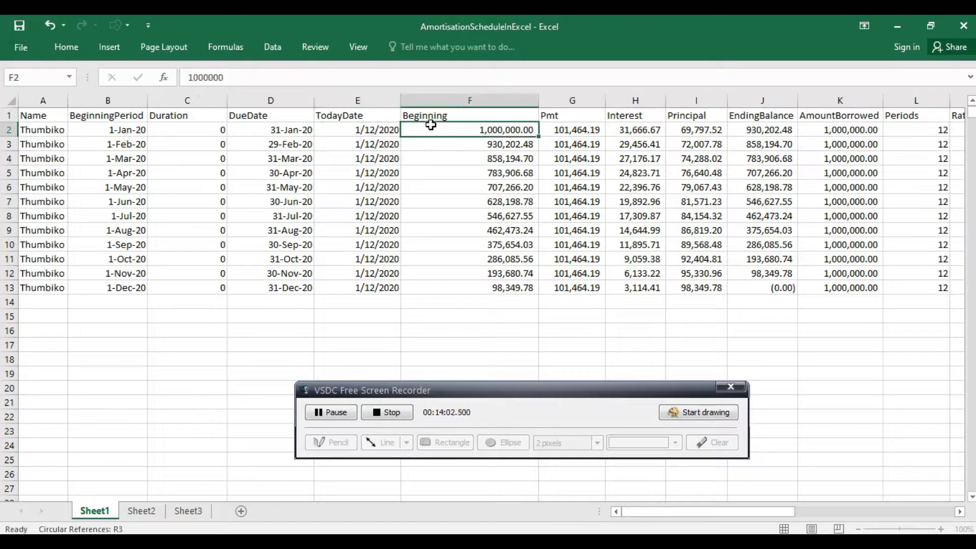
- Examine row 2 from Beginning across to NumbeOfDaysLapsed, Penalty and Status for the effect of the earlier date
key(Right)
key(Right)
key(Right)
key(Right)
key(Right)
key(Right)
key(Right)
key(Right)
key(Right)
key(Right)
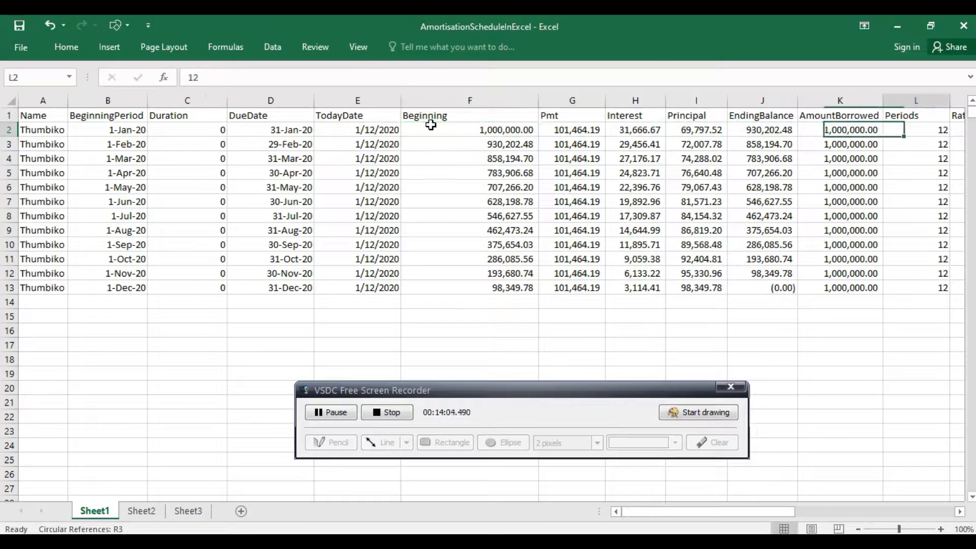
key(Right)
key(Right)
key(Right)
key(Right)
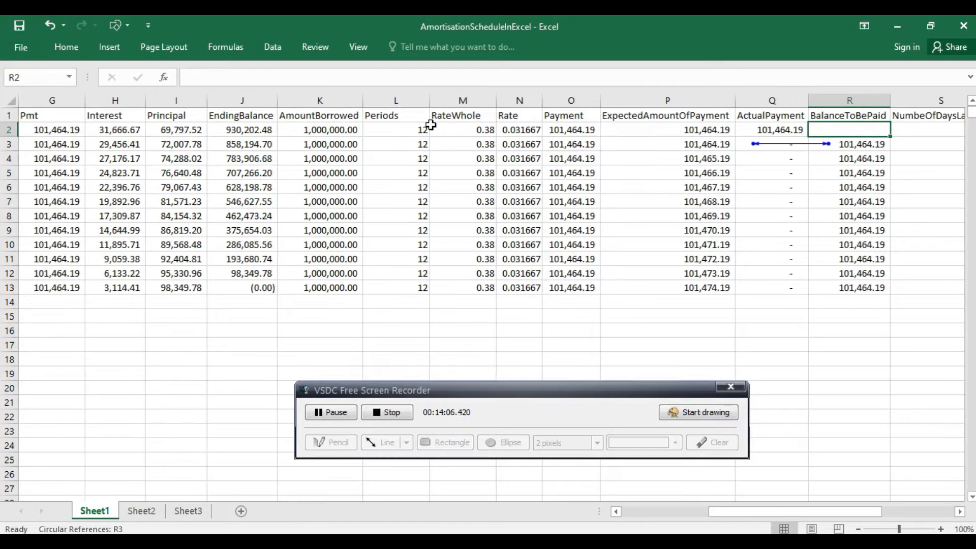
key(Right)
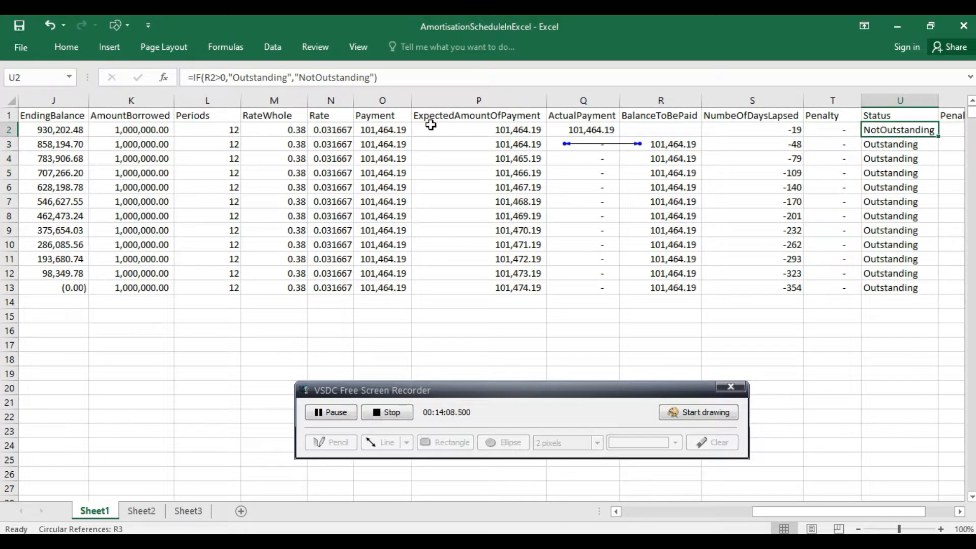
- Clear the payment in Q2 and restore the ActualPayment and BalanceToBePaid formulas in Q2:R2 by copying Q3:R3
click(572, 133)
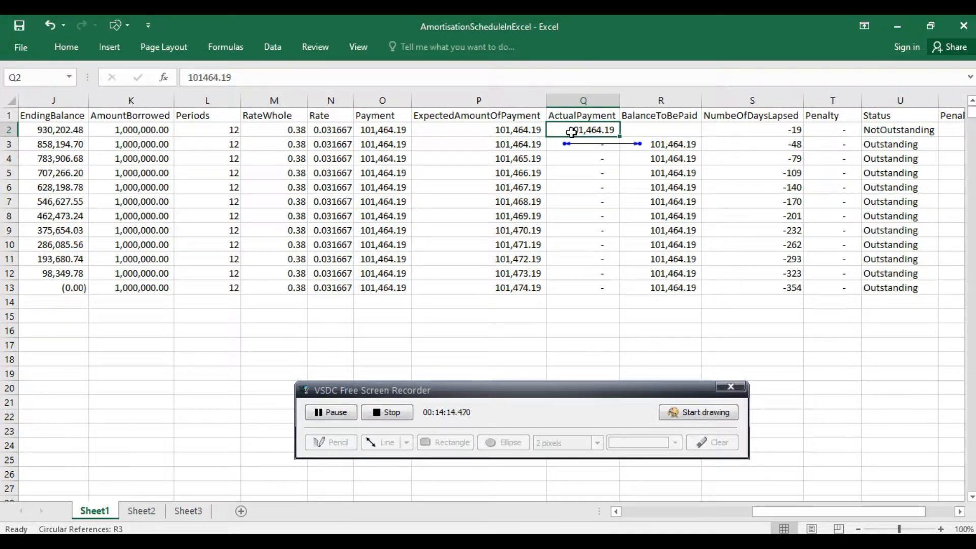
key(Delete)
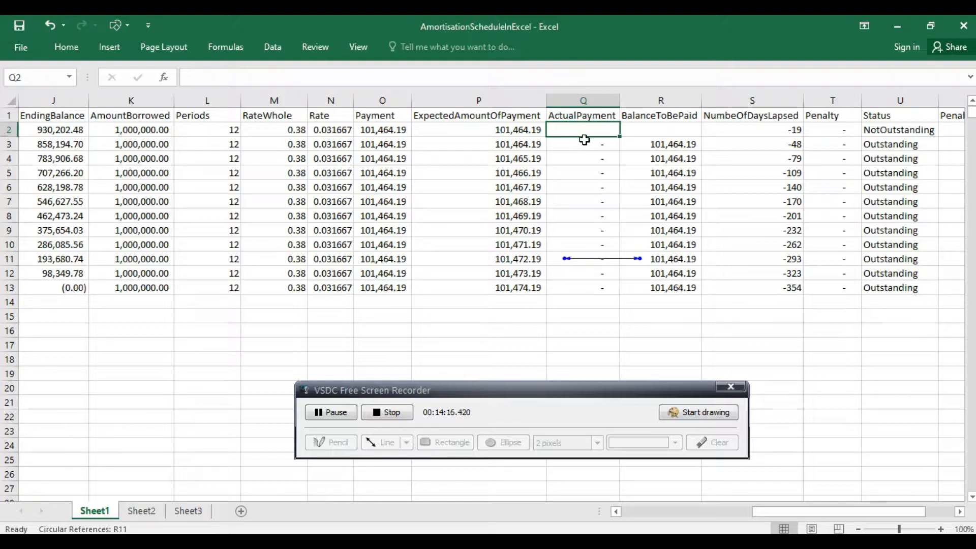
right_click(585, 140)
key(Escape)
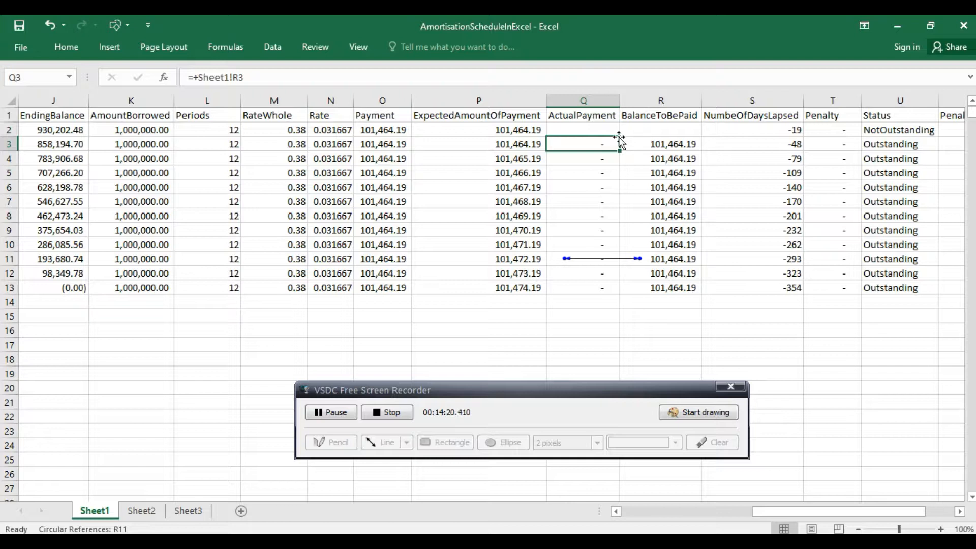
key(shift+Right)
key(ctrl+c)
click(592, 129)
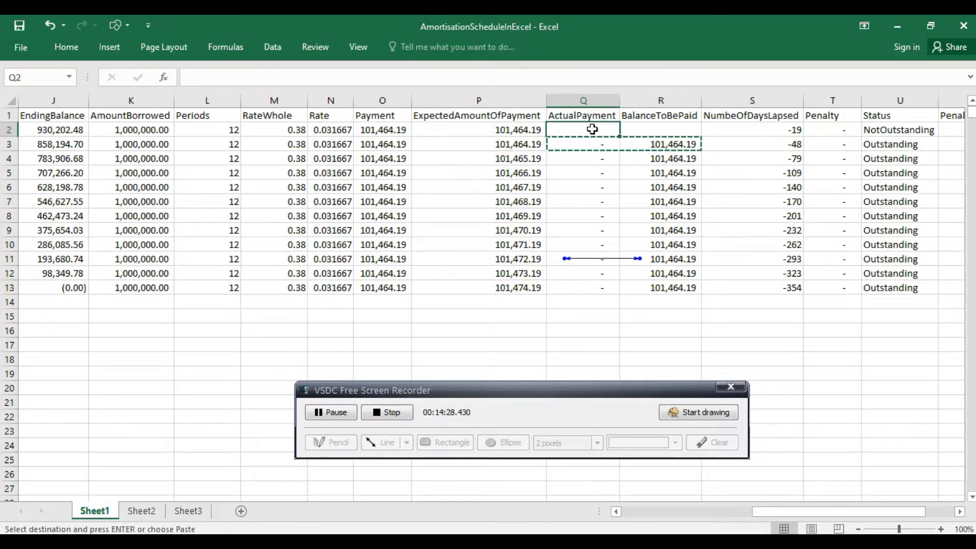
key(shift+Right)
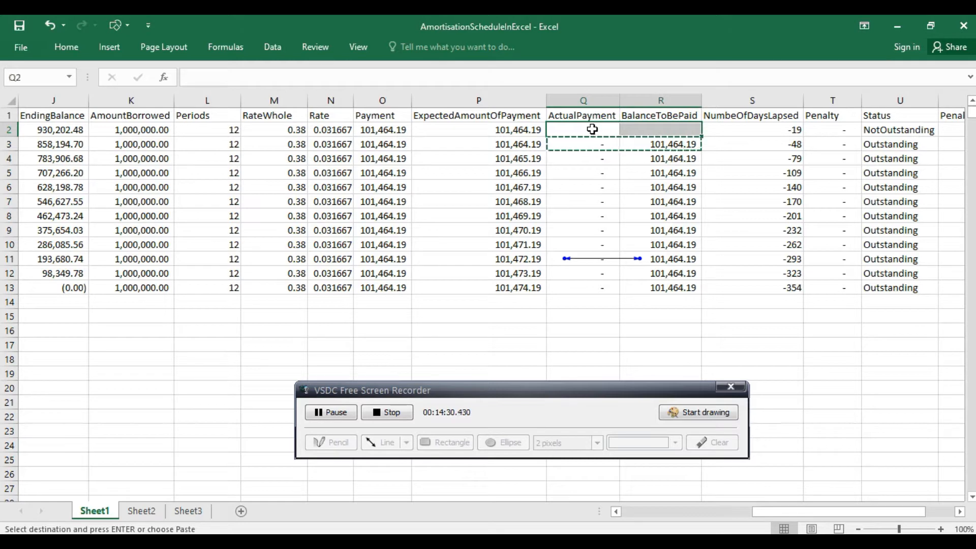
key(ctrl+v)
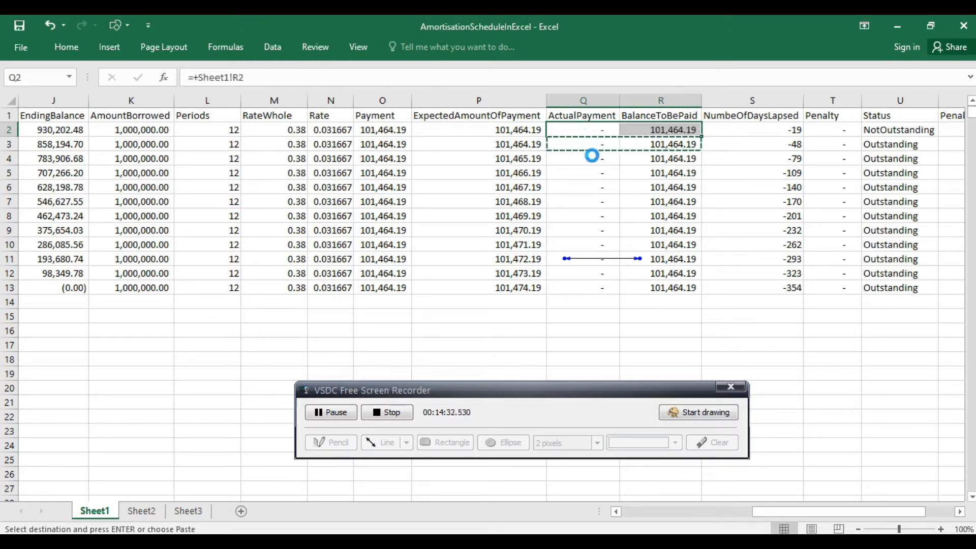
click(589, 158)
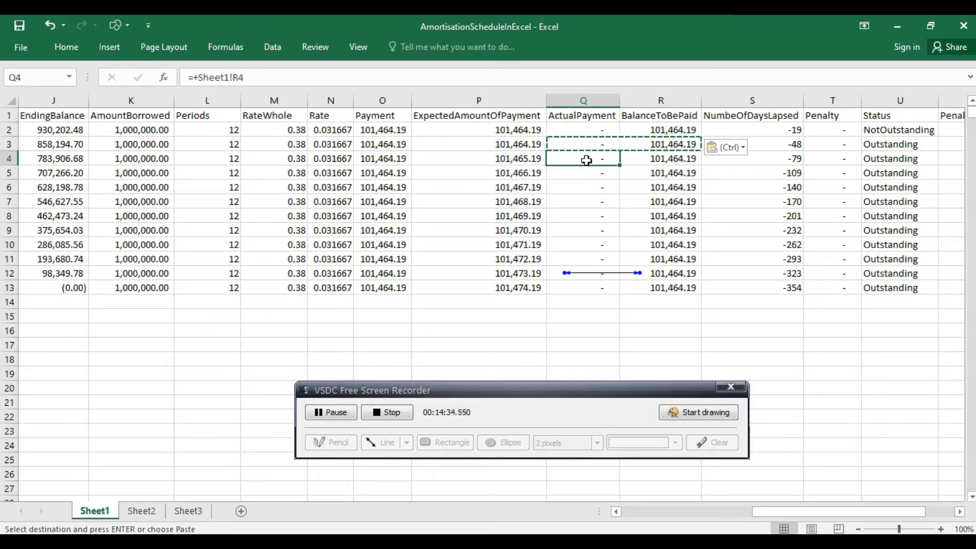
click(574, 201)
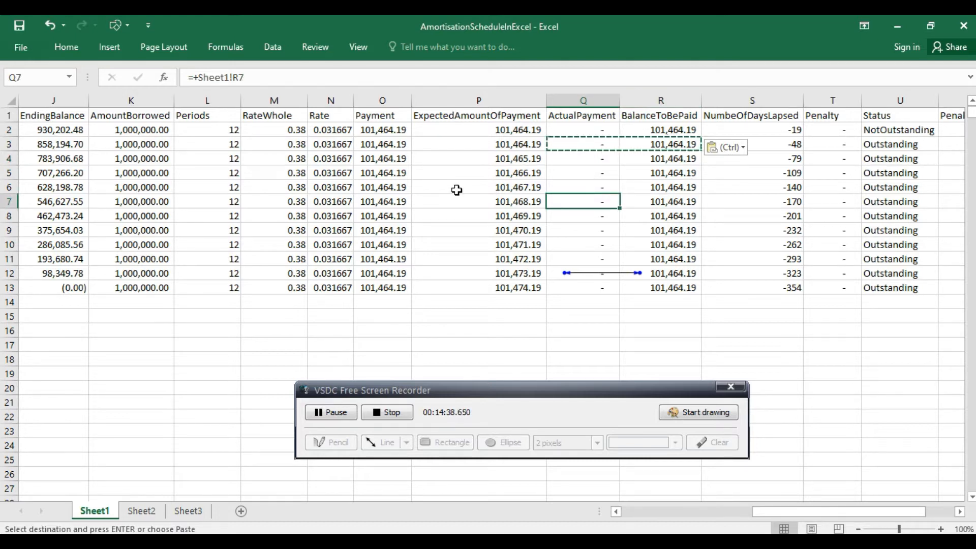
key(Escape)
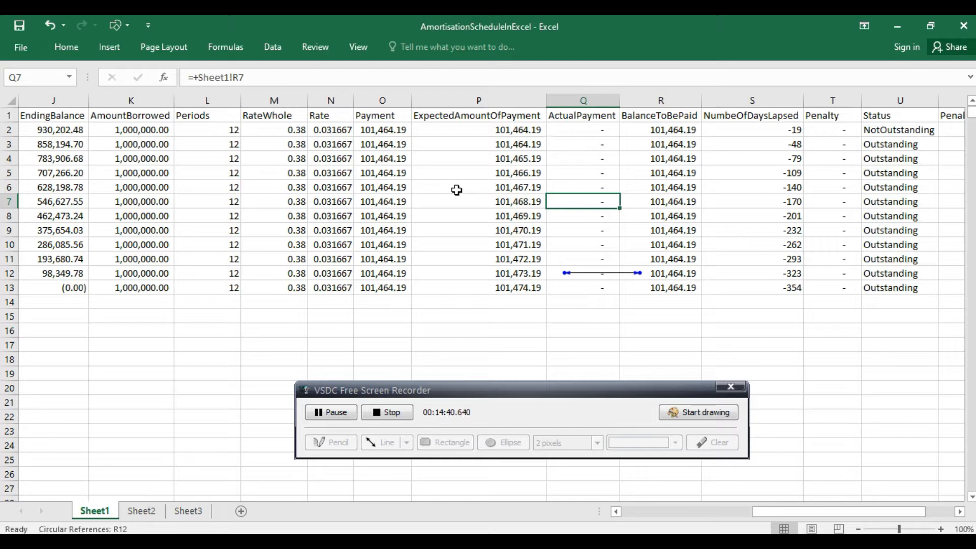
- Review the June row of the schedule from Payment back to BeginningPeriod
click(357, 202)
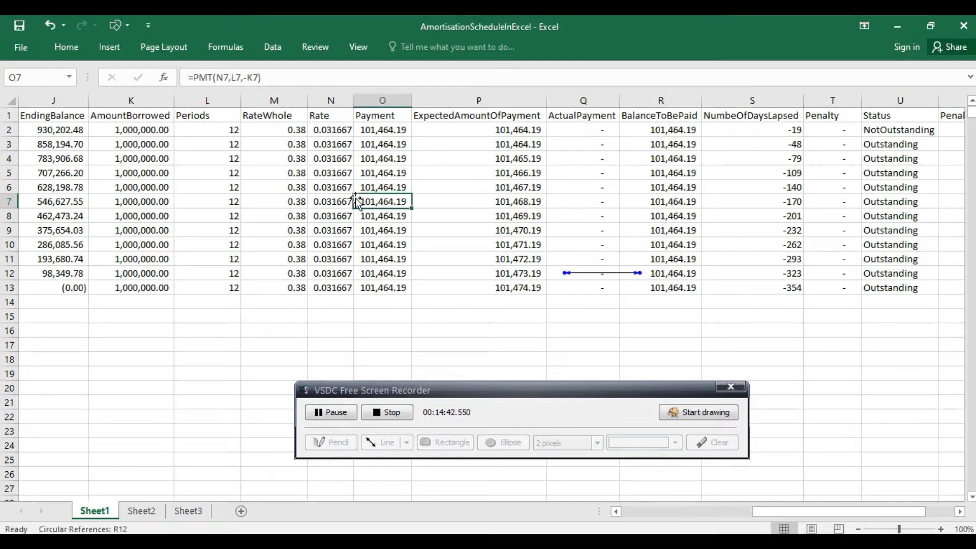
key(Left)
key(Left)
key(Left)
key(Left)
key(Left)
key(Left)
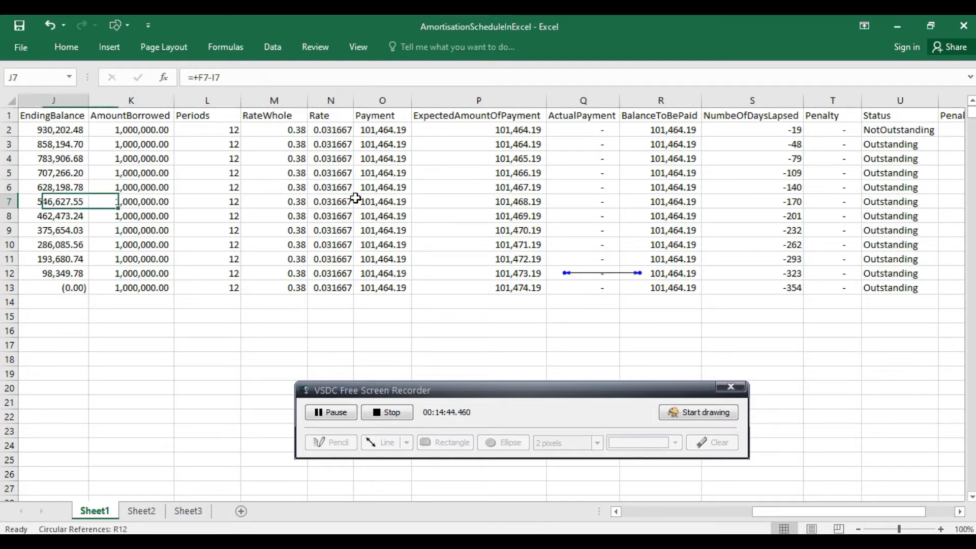
key(Left)
key(Left)
key(Left)
key(Left)
key(Left)
key(Left)
key(Left)
key(Left)
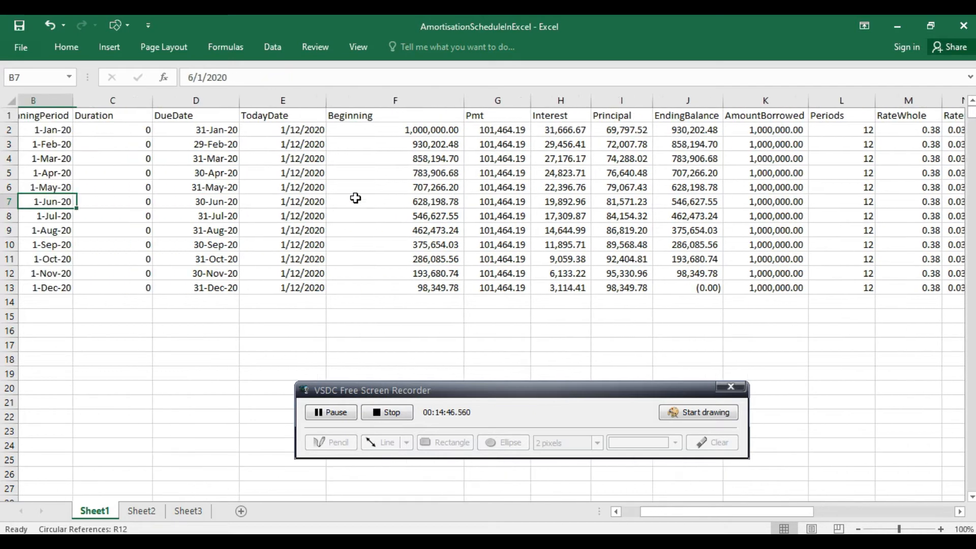